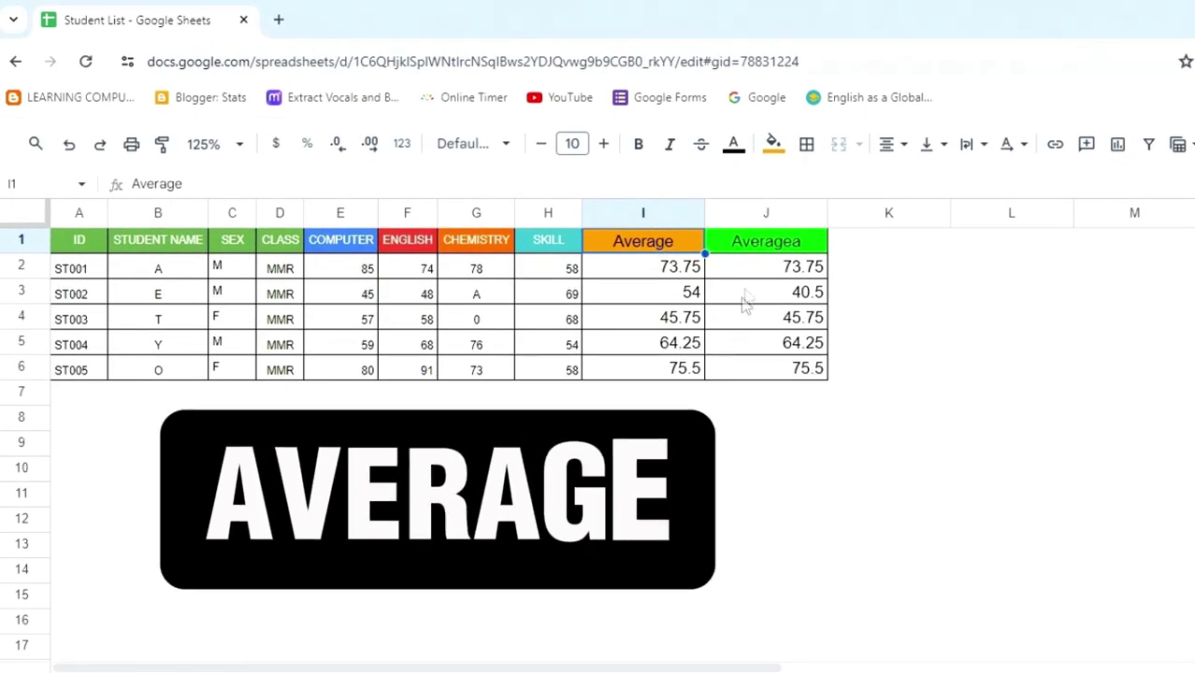
Point out the Averagea heading, the first student's four scores and the five student names
{"action": "left_click", "coordinate": [767, 245]}
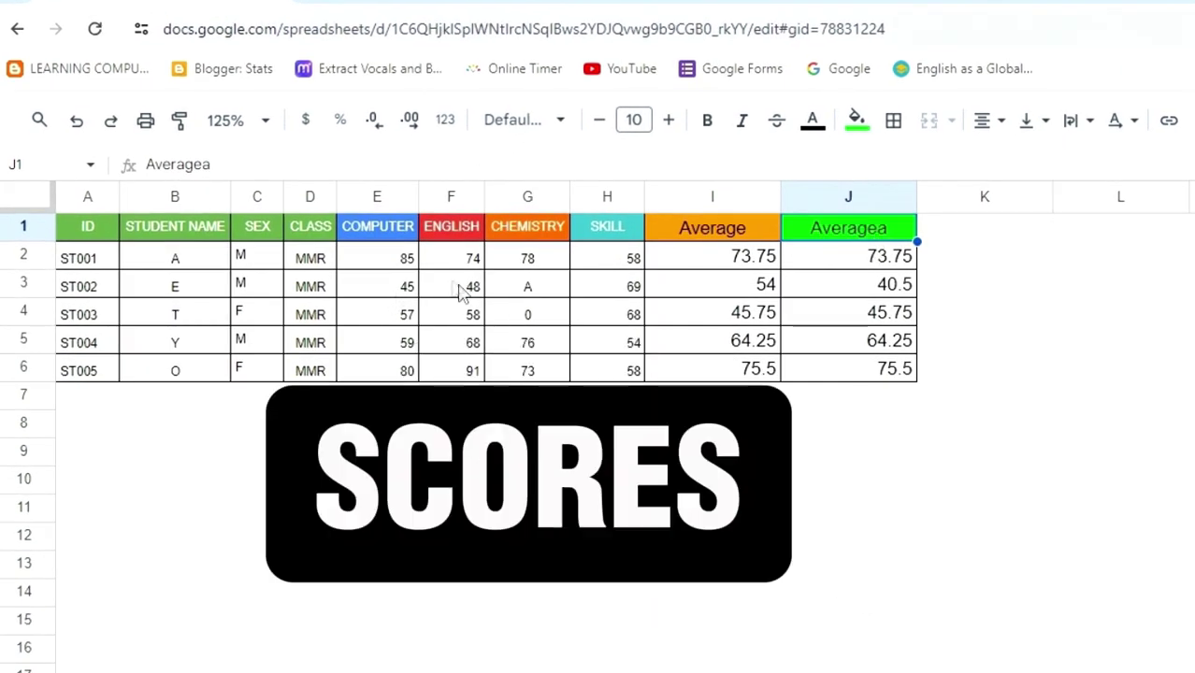
{"action": "left_click", "coordinate": [395, 254]}
{"action": "left_click", "coordinate": [454, 259]}
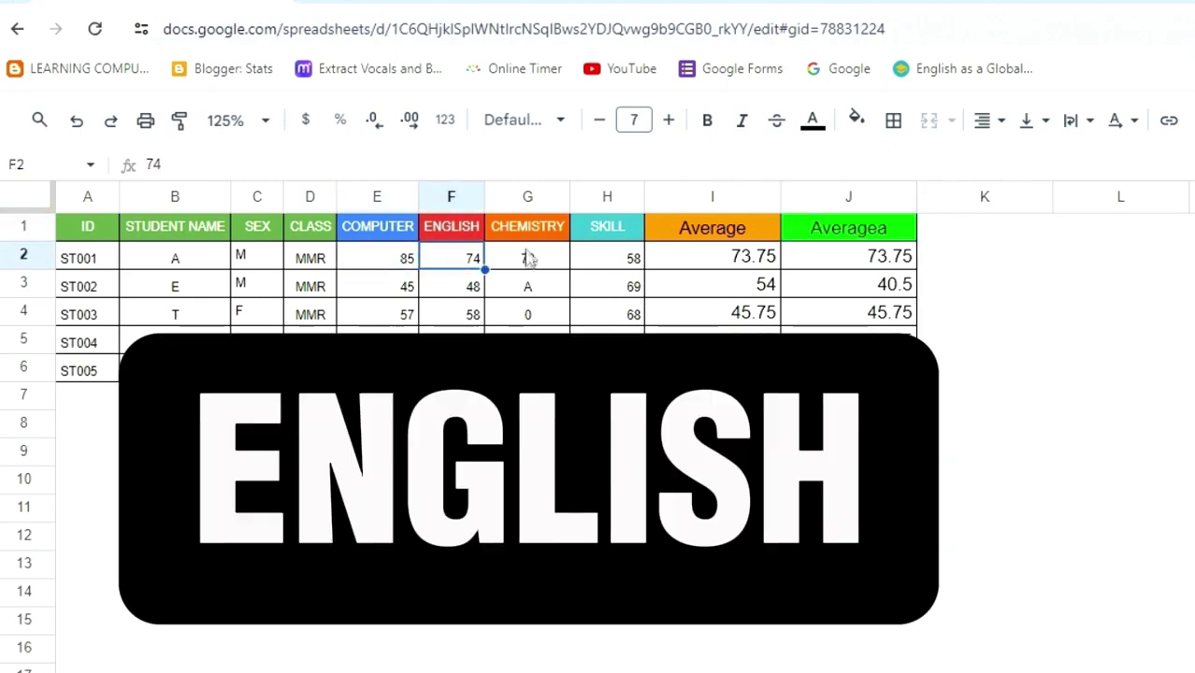
{"action": "left_click", "coordinate": [528, 259]}
{"action": "left_click", "coordinate": [608, 259]}
{"action": "left_click_drag", "start_coordinate": [208, 262], "coordinate": [213, 373]}
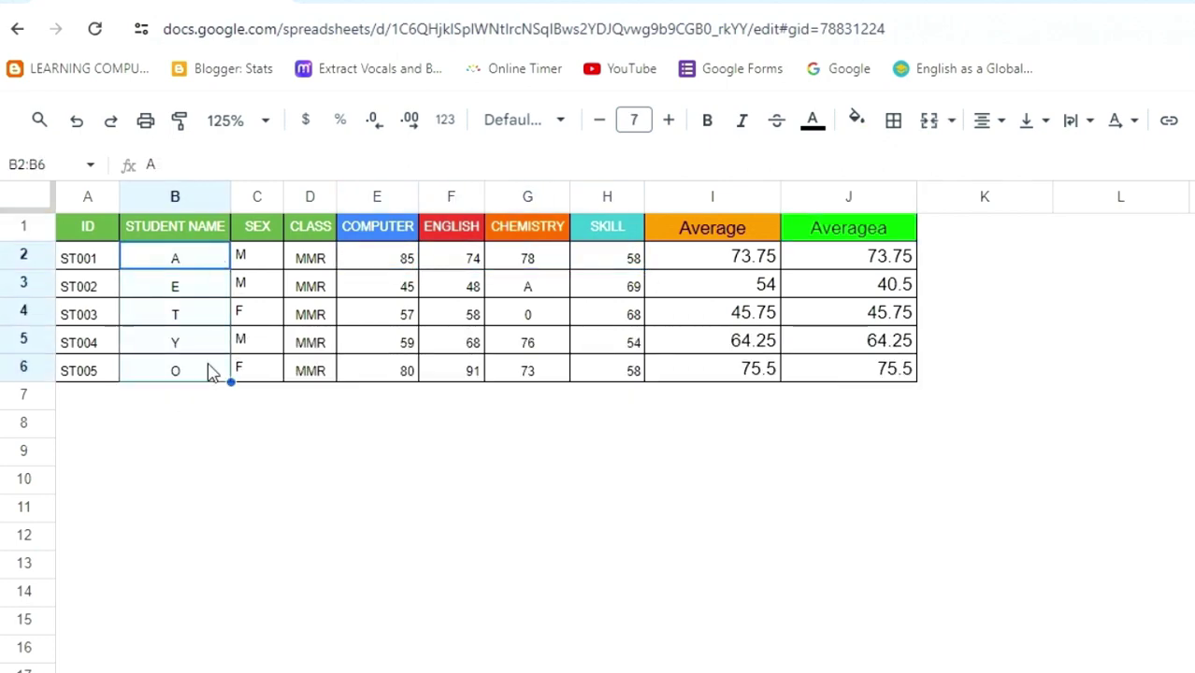
{"action": "left_click", "coordinate": [710, 292]}
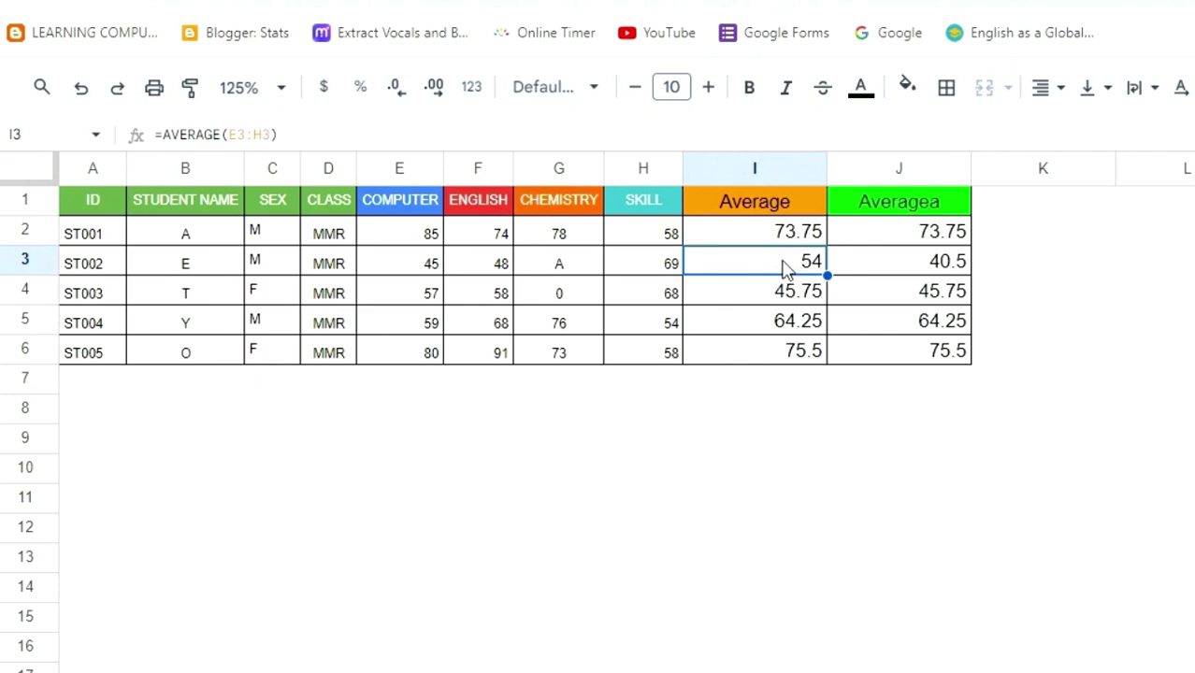
Compare the row 3 and row 4 results, then select the Average and Averagea results I2:J6
{"action": "left_click", "coordinate": [851, 271]}
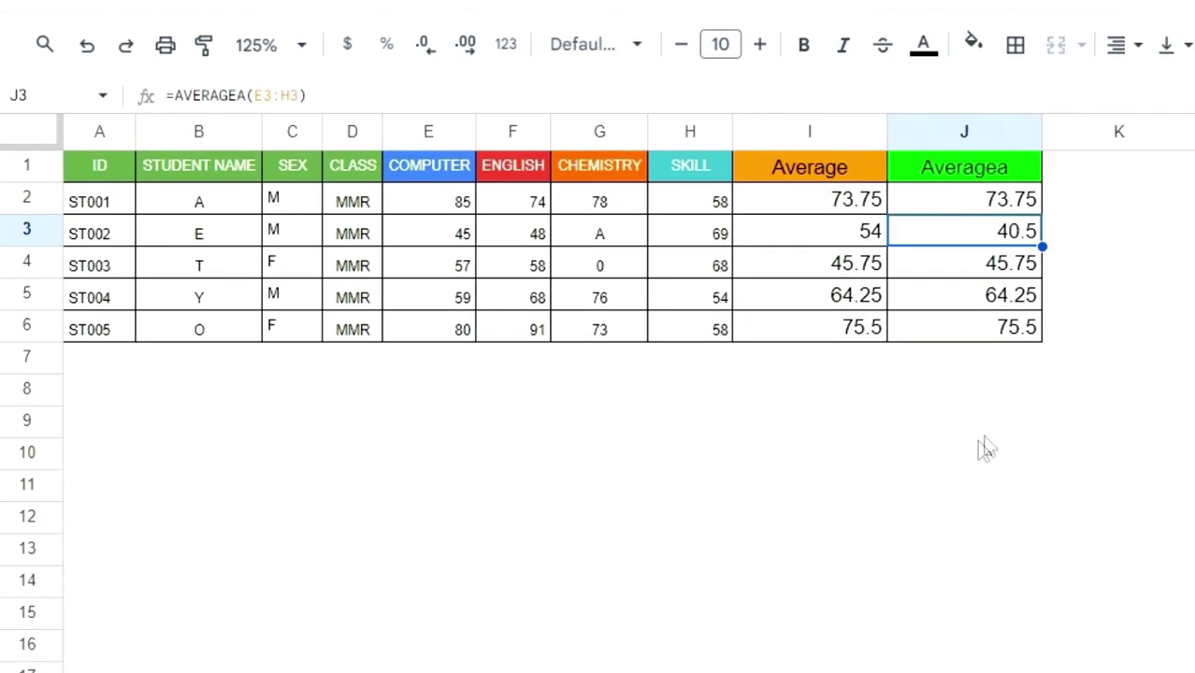
{"action": "key", "text": "Left"}
{"action": "key", "text": "shift+Right"}
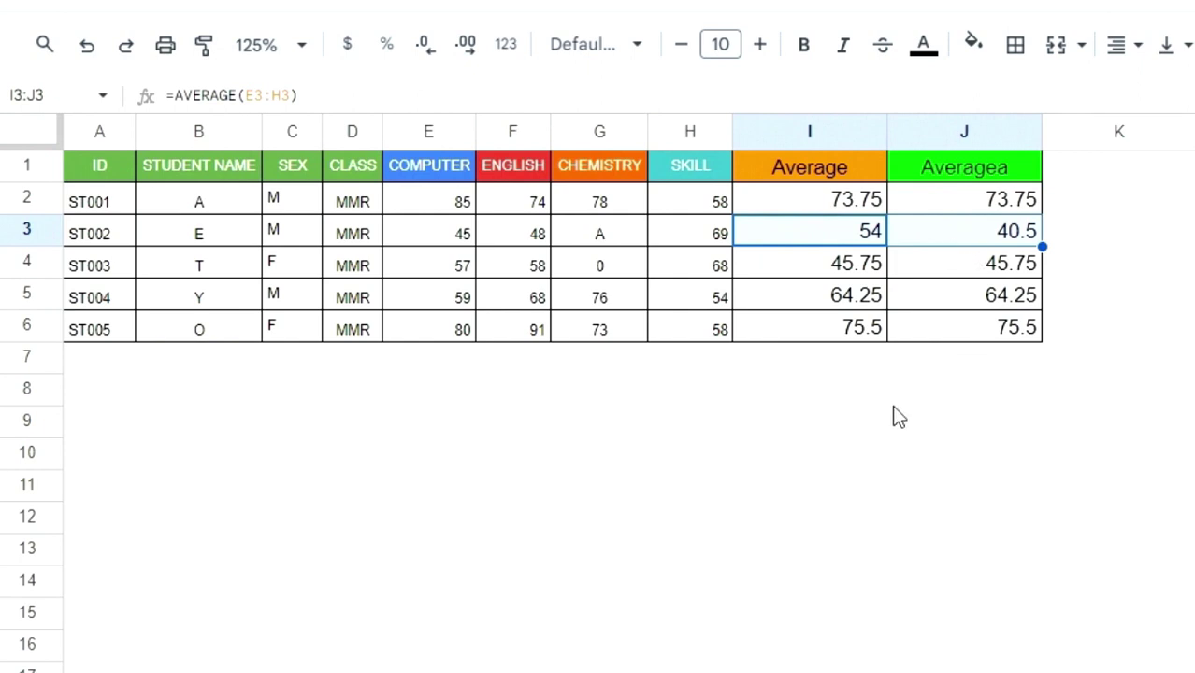
{"action": "key", "text": "Left"}
{"action": "key", "text": "Left"}
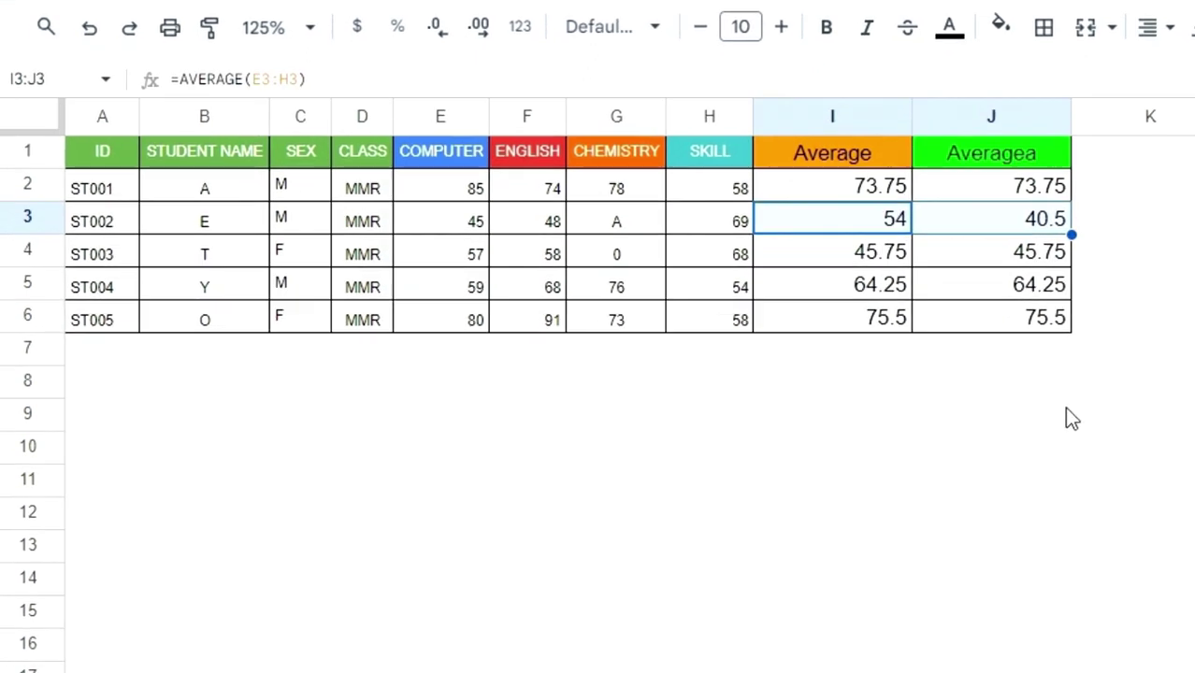
{"action": "left_click", "coordinate": [616, 255]}
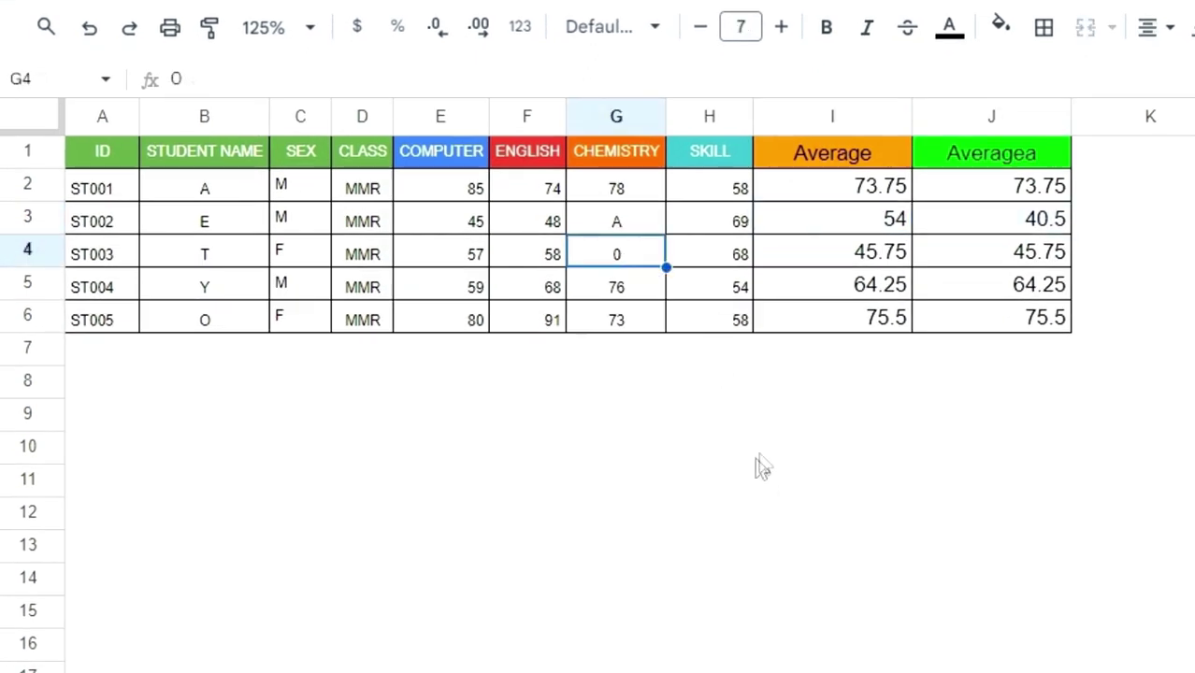
{"action": "left_click_drag", "start_coordinate": [833, 252], "coordinate": [933, 259]}
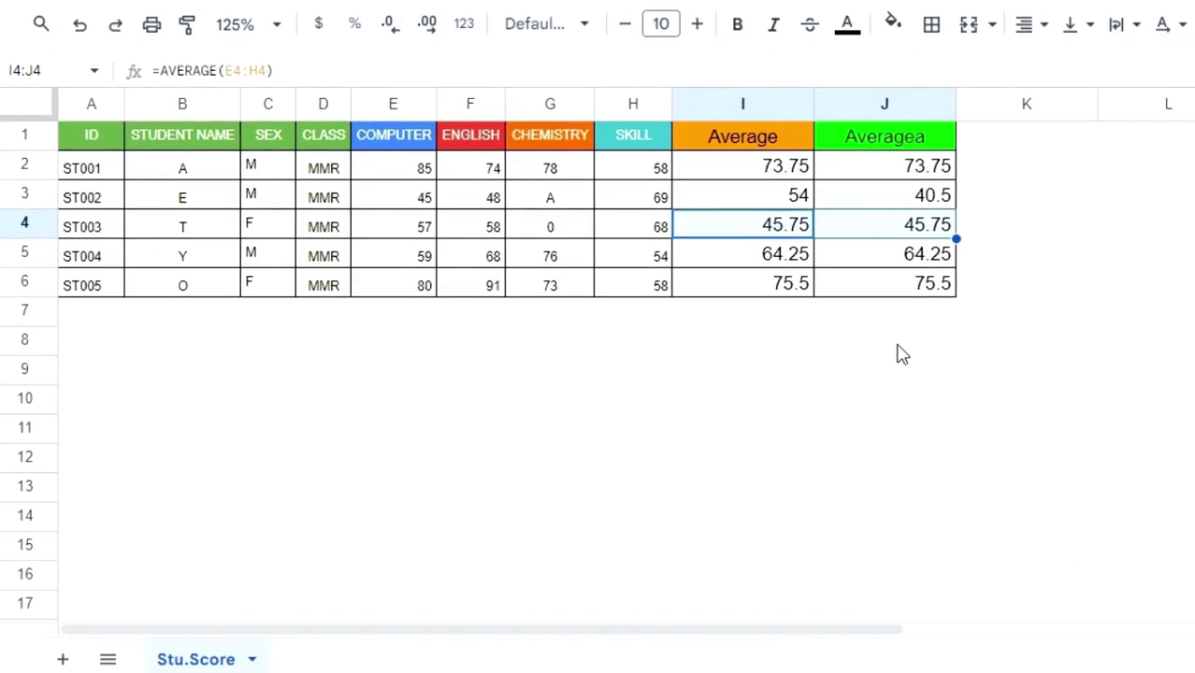
{"action": "left_click_drag", "start_coordinate": [742, 166], "coordinate": [857, 297]}
Clear the averages and enter =AVERAGE(E2:H2) in I2
{"action": "key", "text": "Delete"}
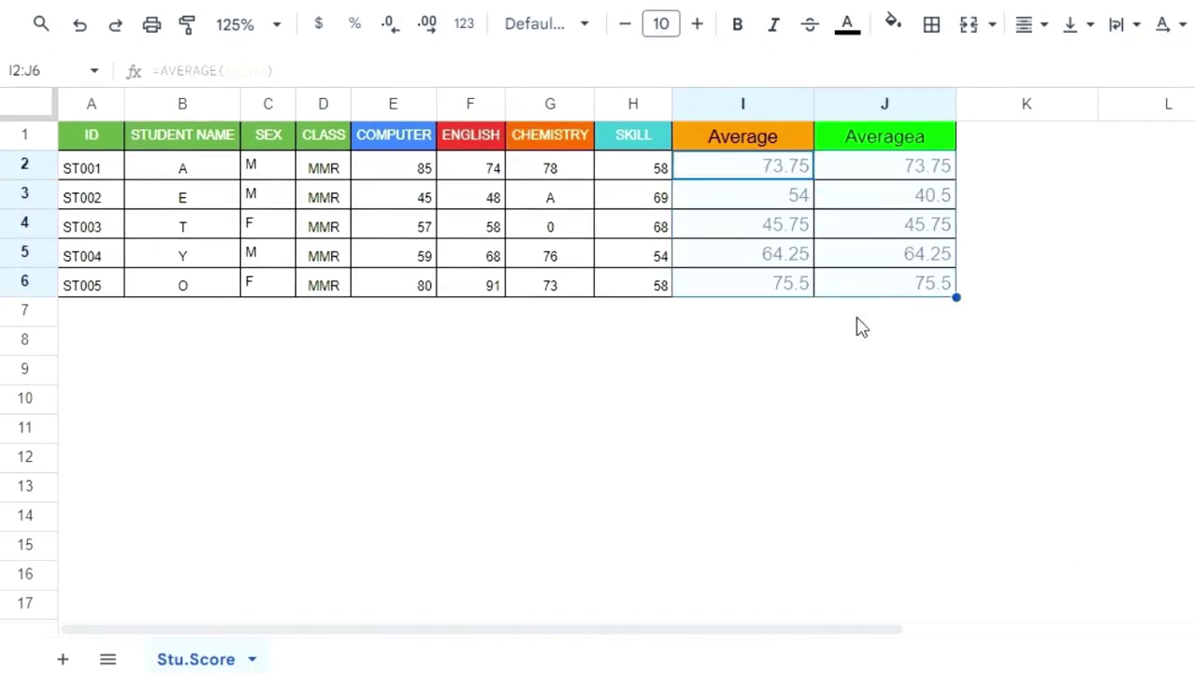
{"action": "left_click", "coordinate": [861, 357]}
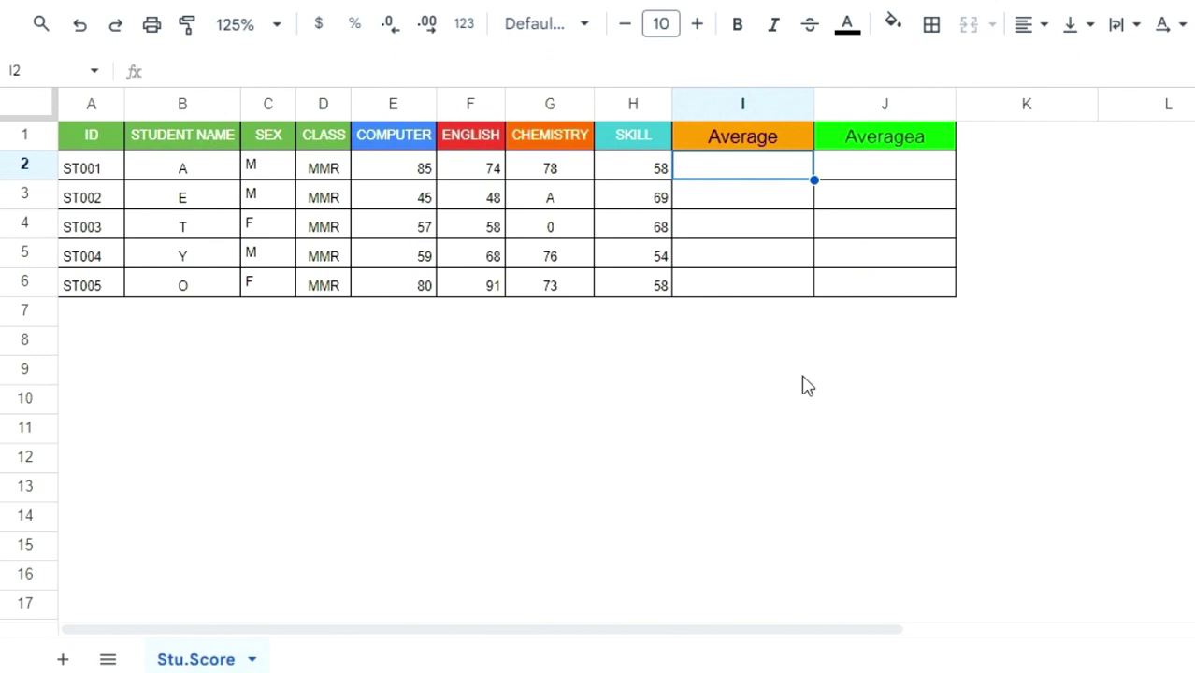
{"action": "type", "text": "="}
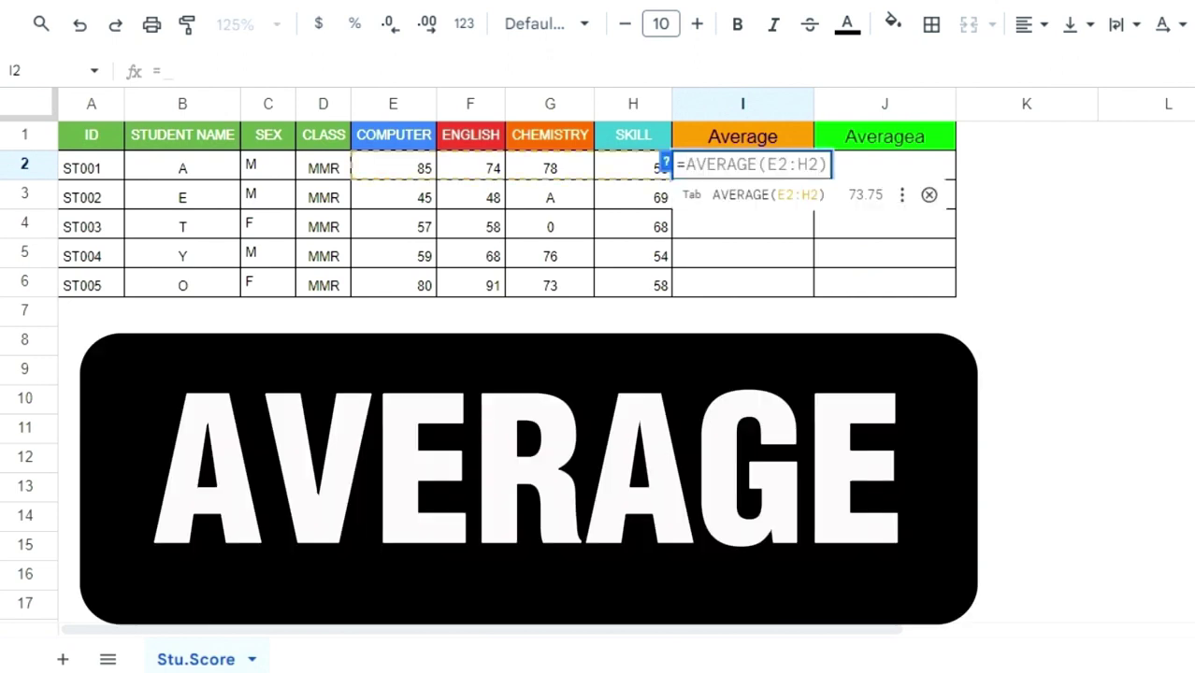
{"action": "type", "text": "average("}
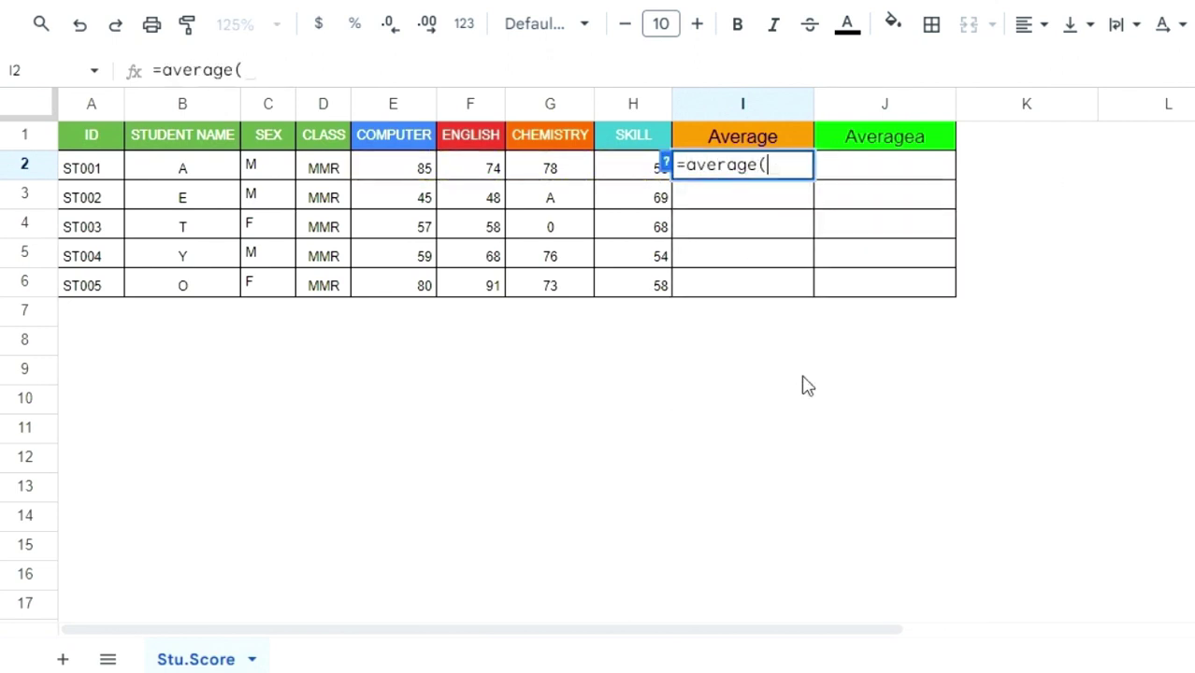
{"action": "left_click_drag", "start_coordinate": [399, 166], "coordinate": [604, 164]}
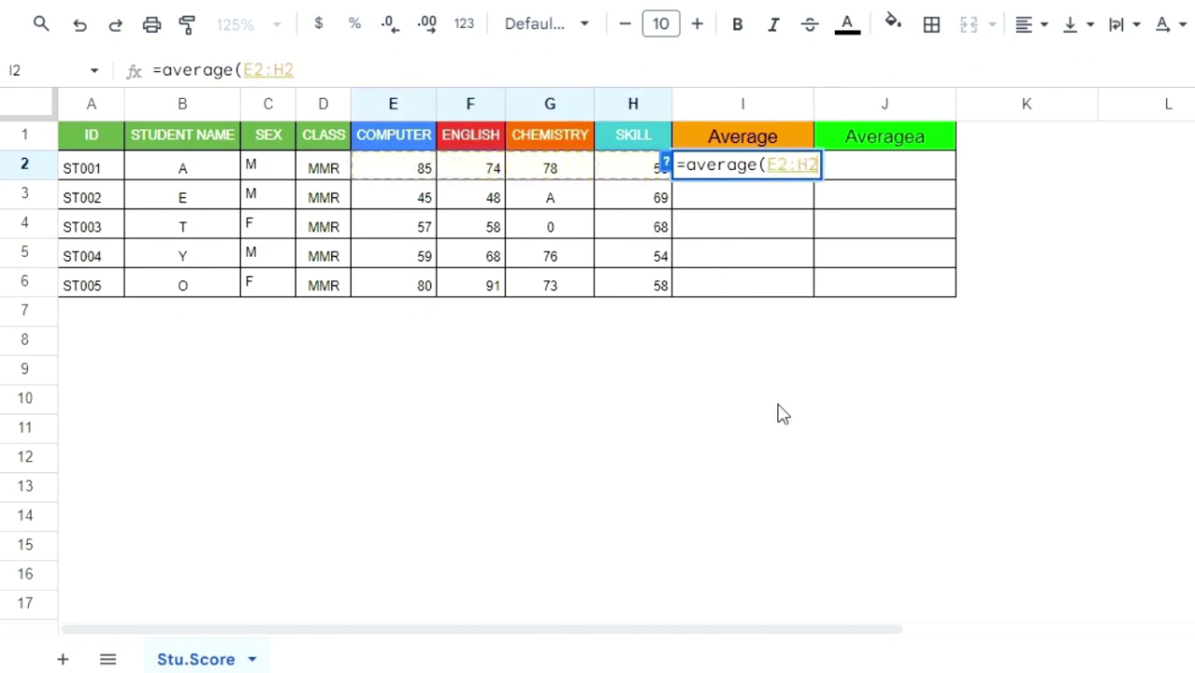
{"action": "type", "text": ")"}
{"action": "key", "text": "Return"}
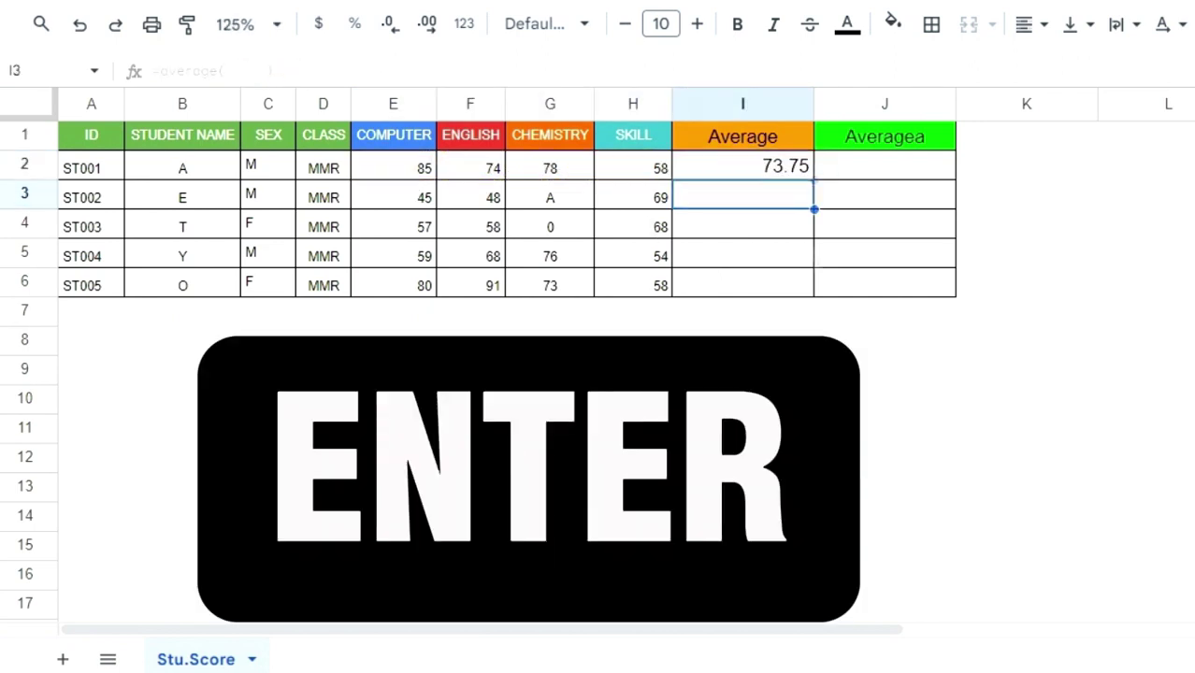
Fill the AVERAGE formula down from I2 to I6
{"action": "left_click", "coordinate": [807, 174]}
{"action": "left_click_drag", "start_coordinate": [813, 180], "coordinate": [800, 297]}
{"action": "key", "text": "Down"}
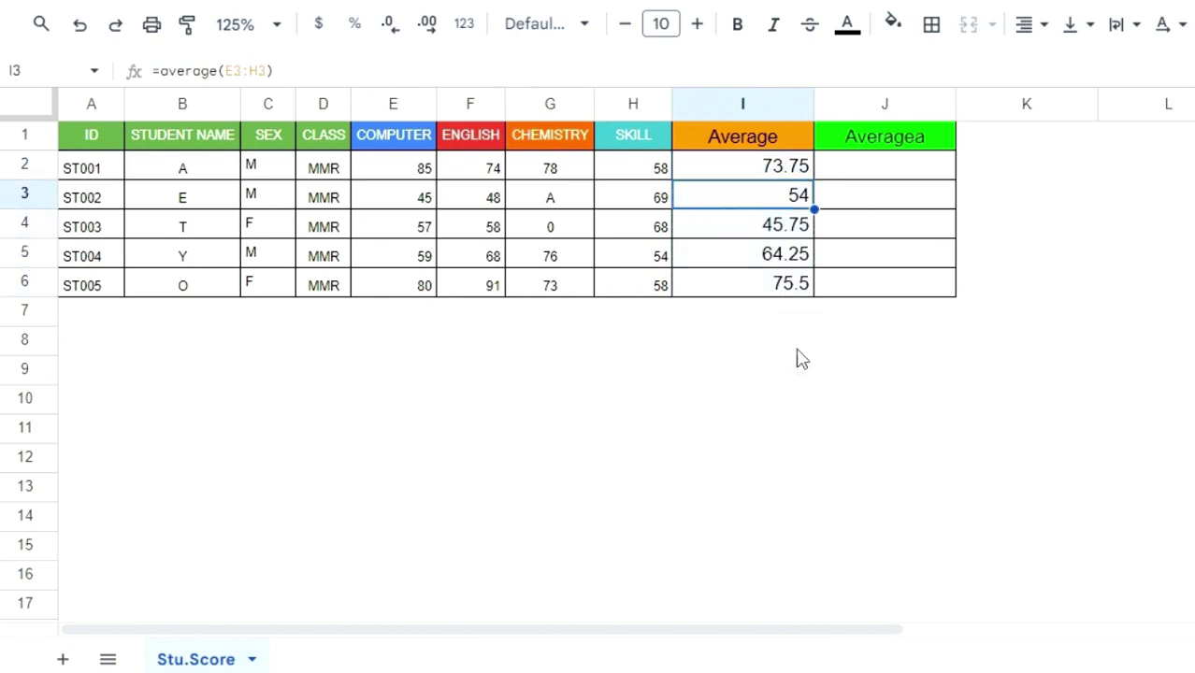
{"action": "left_click", "coordinate": [885, 172]}
Enter =AVERAGEA(E2:H2) in J2 and accept Auto Fill for the remaining students
{"action": "type", "text": "="}
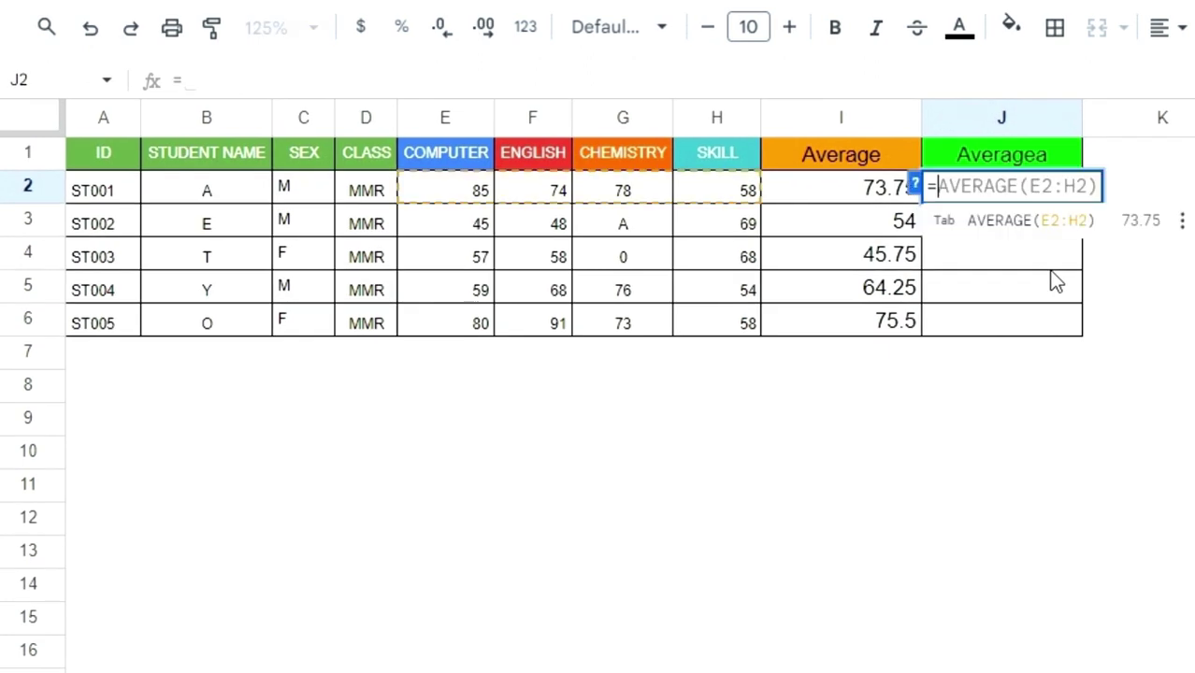
{"action": "type", "text": "AVERAGEA"}
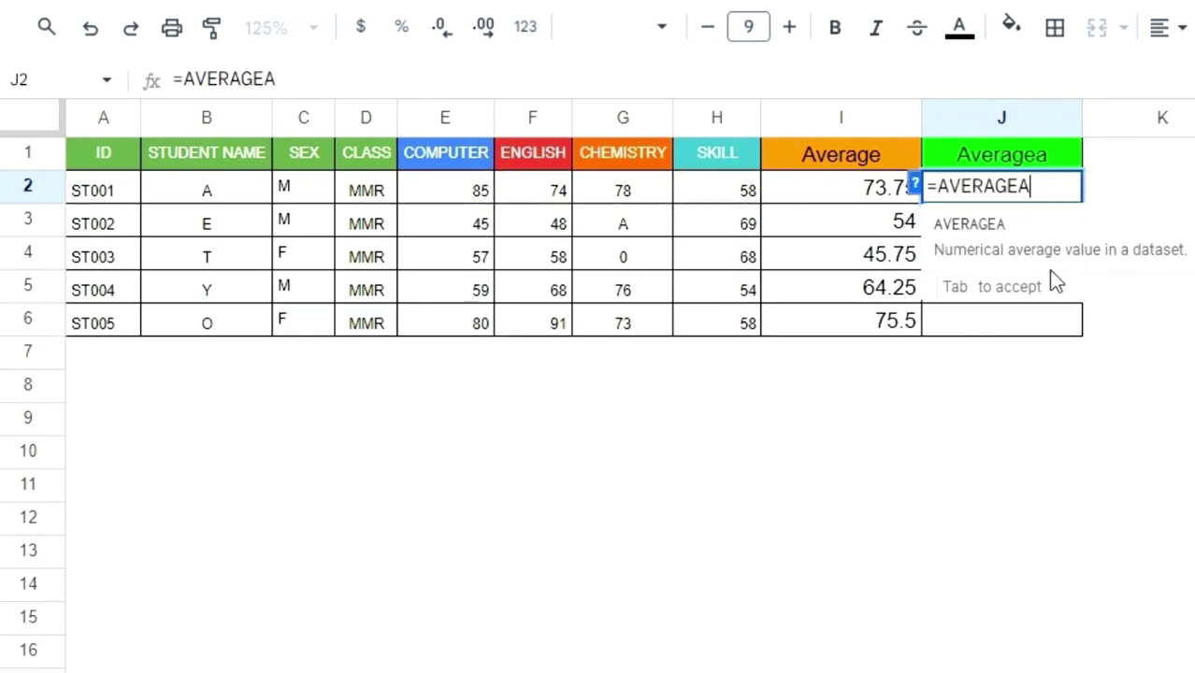
{"action": "type", "text": "("}
{"action": "left_click_drag", "start_coordinate": [496, 187], "coordinate": [726, 185]}
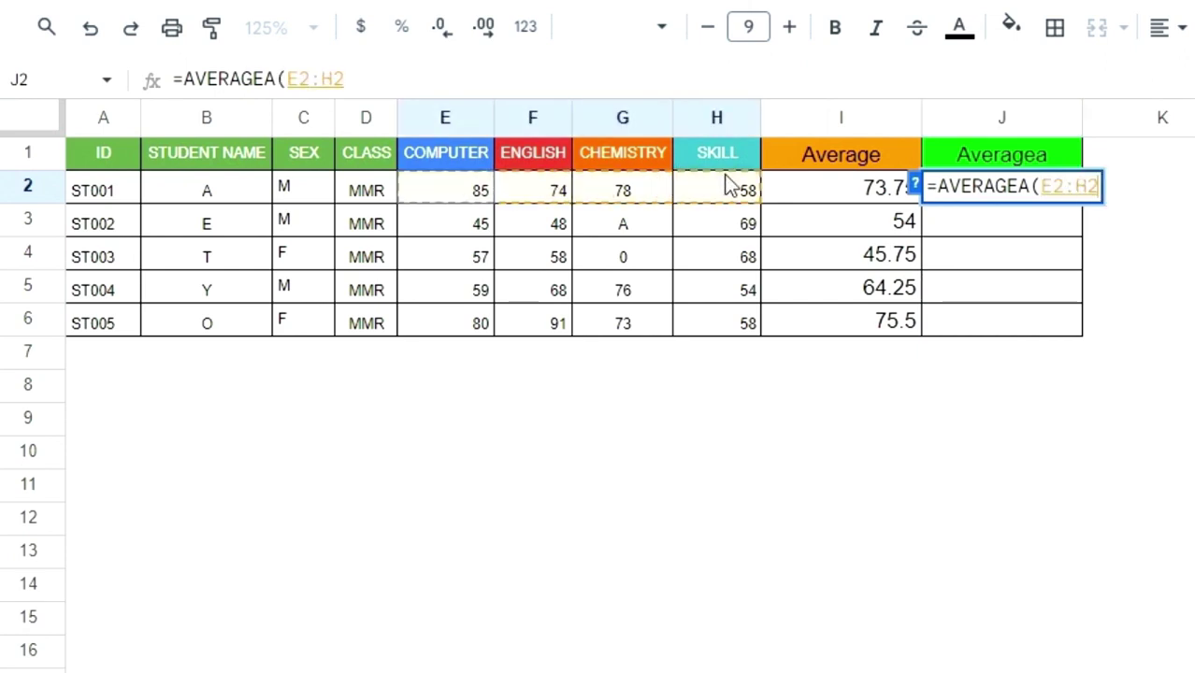
{"action": "type", "text": ")"}
{"action": "key", "text": "Return"}
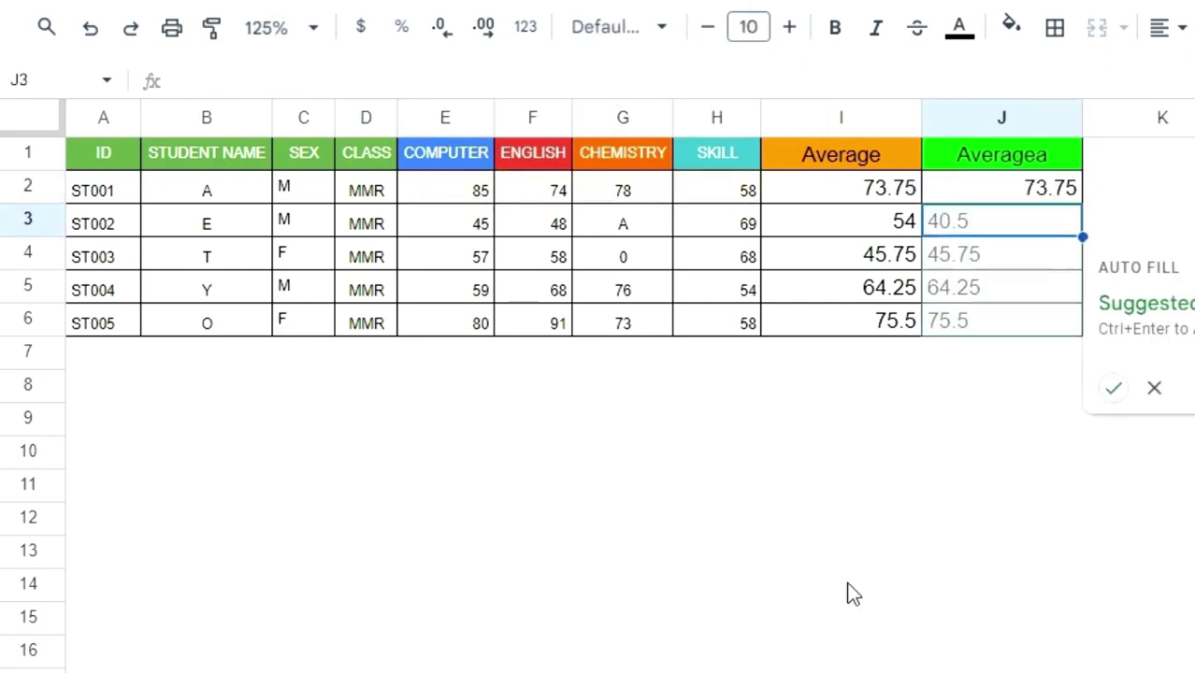
{"action": "left_click", "coordinate": [1118, 394]}
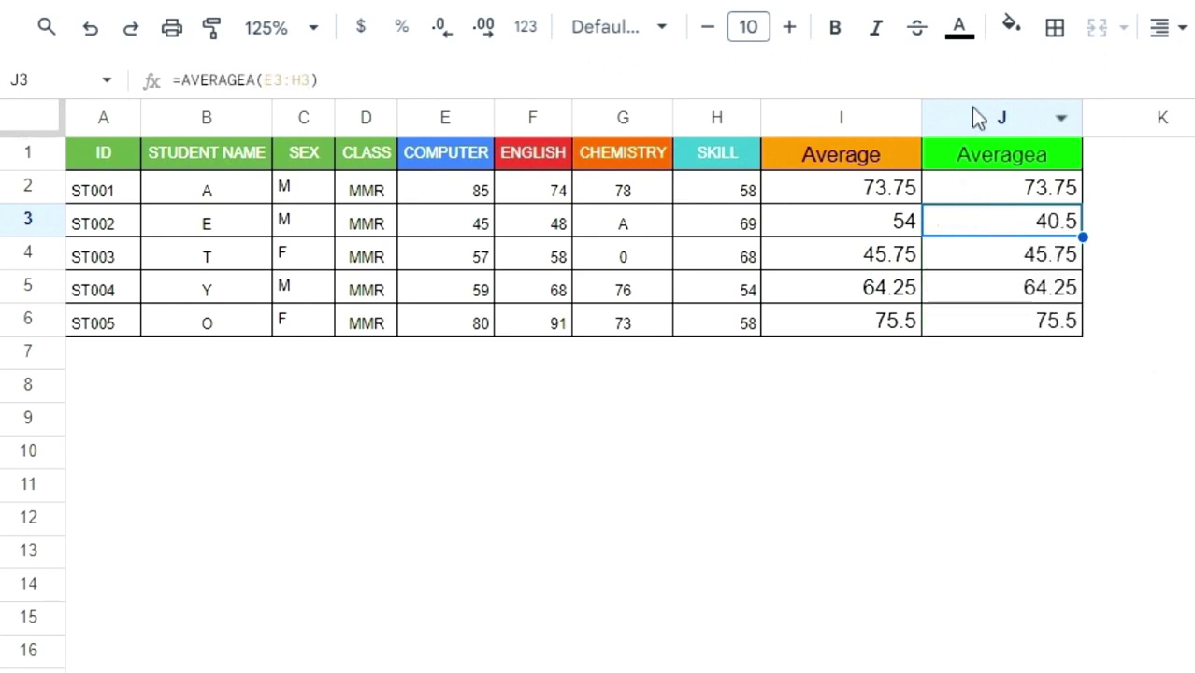
Compare columns I and J, highlighting row 3's 54 versus 40.5
{"action": "left_click", "coordinate": [940, 119]}
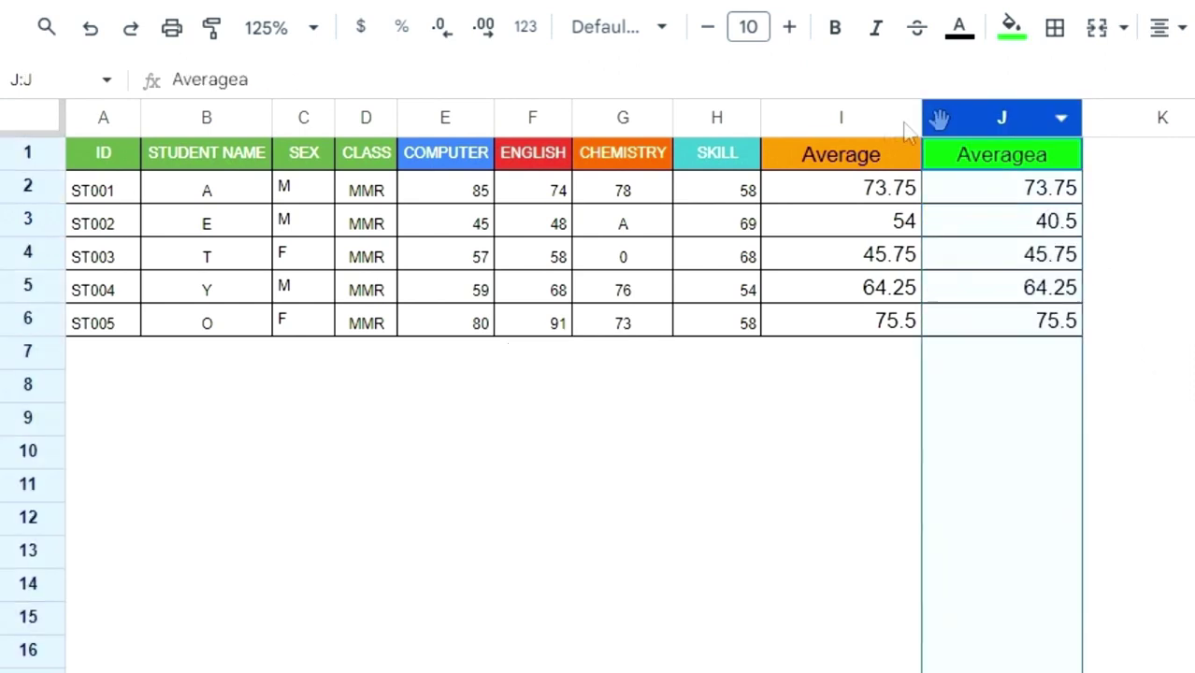
{"action": "left_click", "coordinate": [849, 120]}
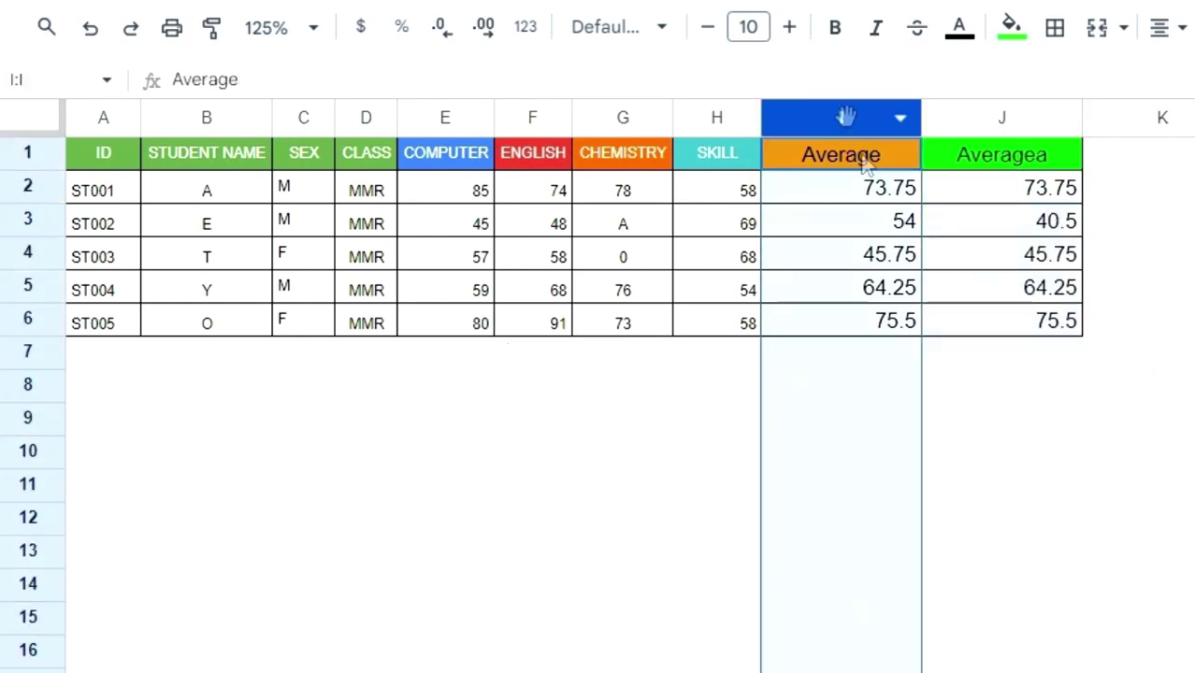
{"action": "left_click", "coordinate": [1015, 221]}
{"action": "key", "text": "shift+Left"}
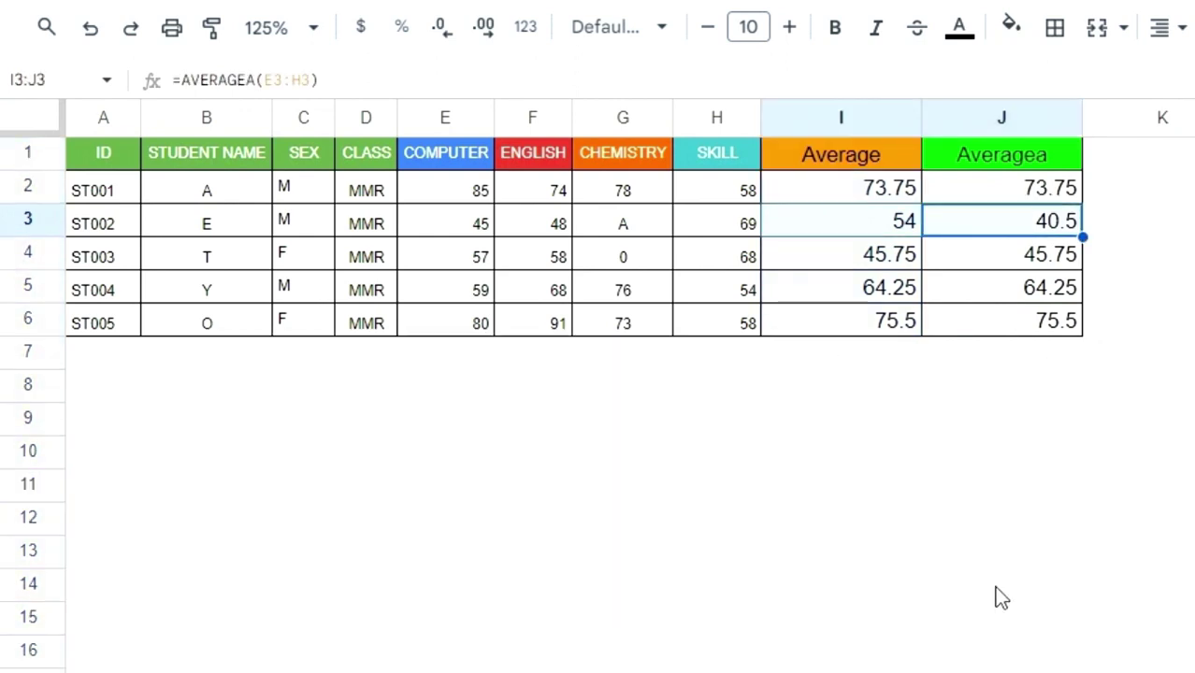
{"action": "left_click", "coordinate": [616, 425]}
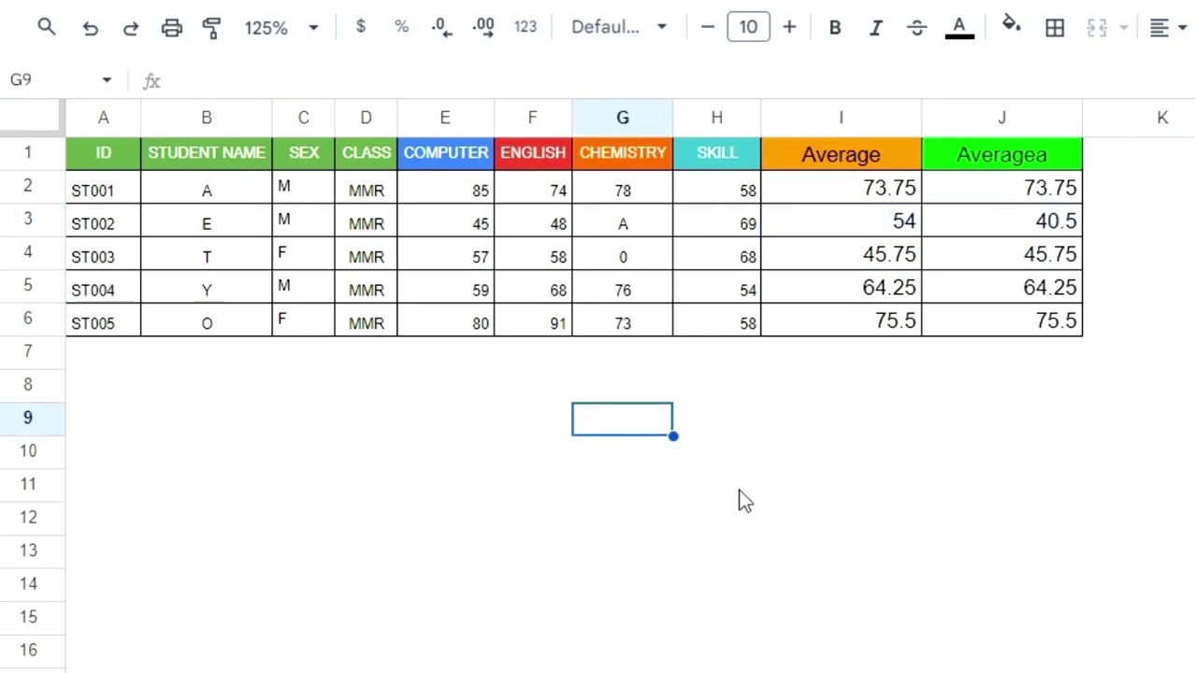
Add 'AVERAGE' and 'AVERAGEA' labels side by side below the table
{"action": "type", "text": "AVERAGE"}
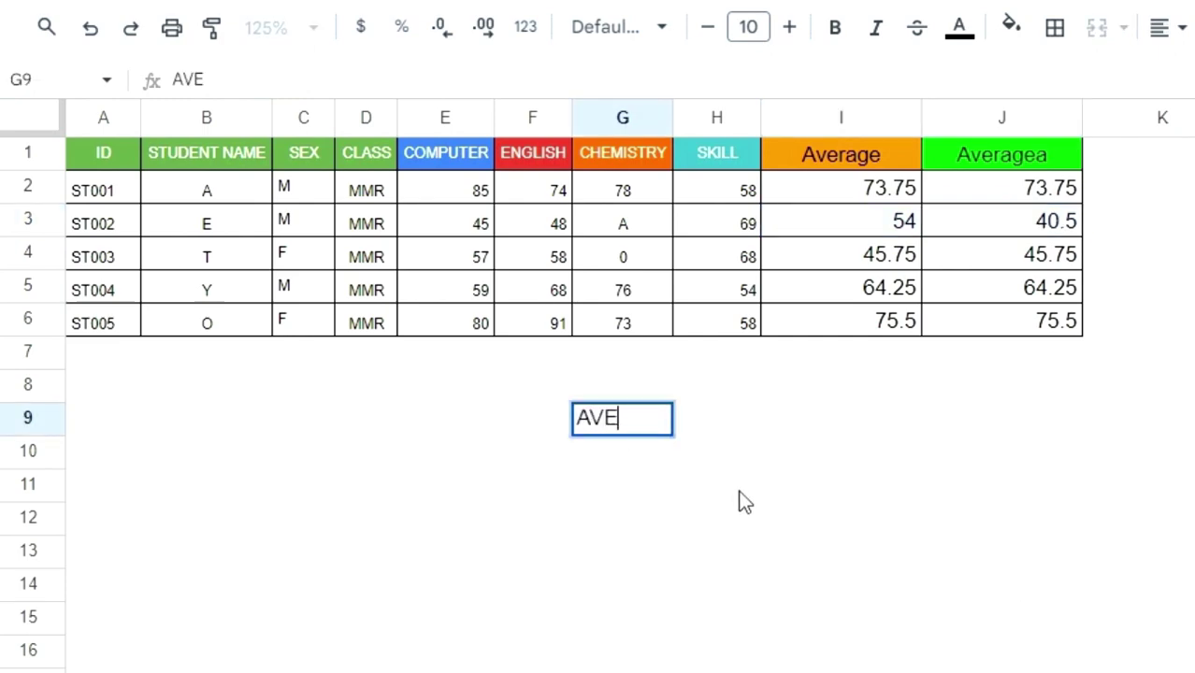
{"action": "key", "text": "Tab"}
{"action": "key", "text": "Tab"}
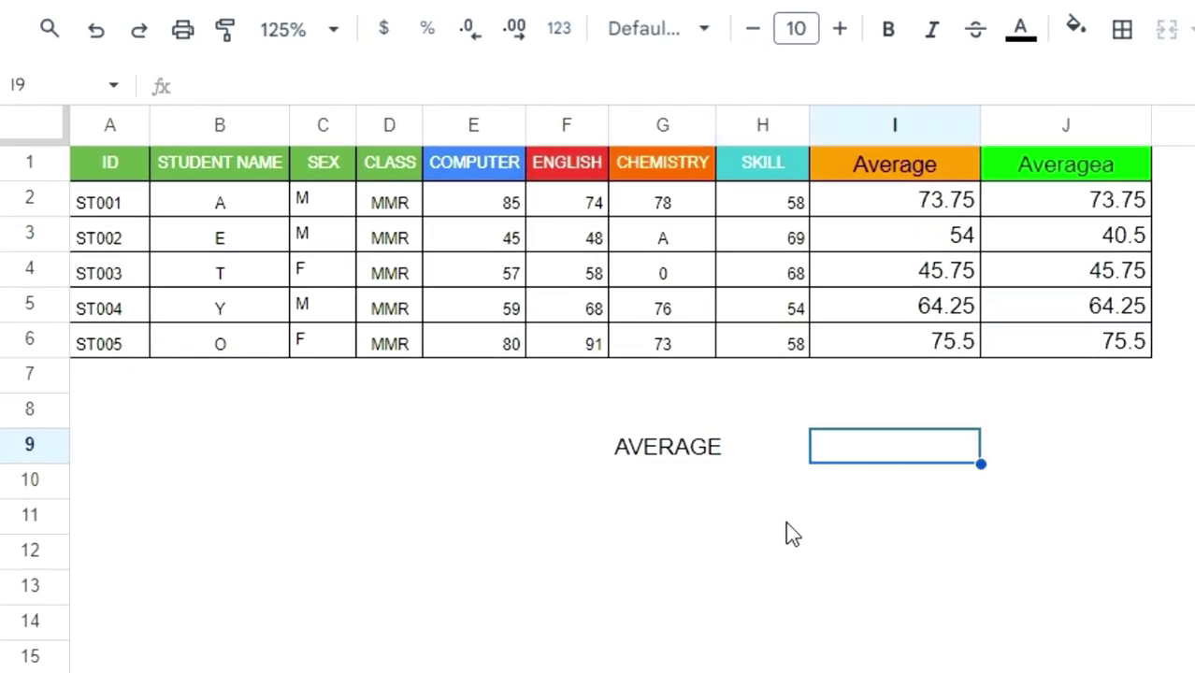
{"action": "type", "text": "A"}
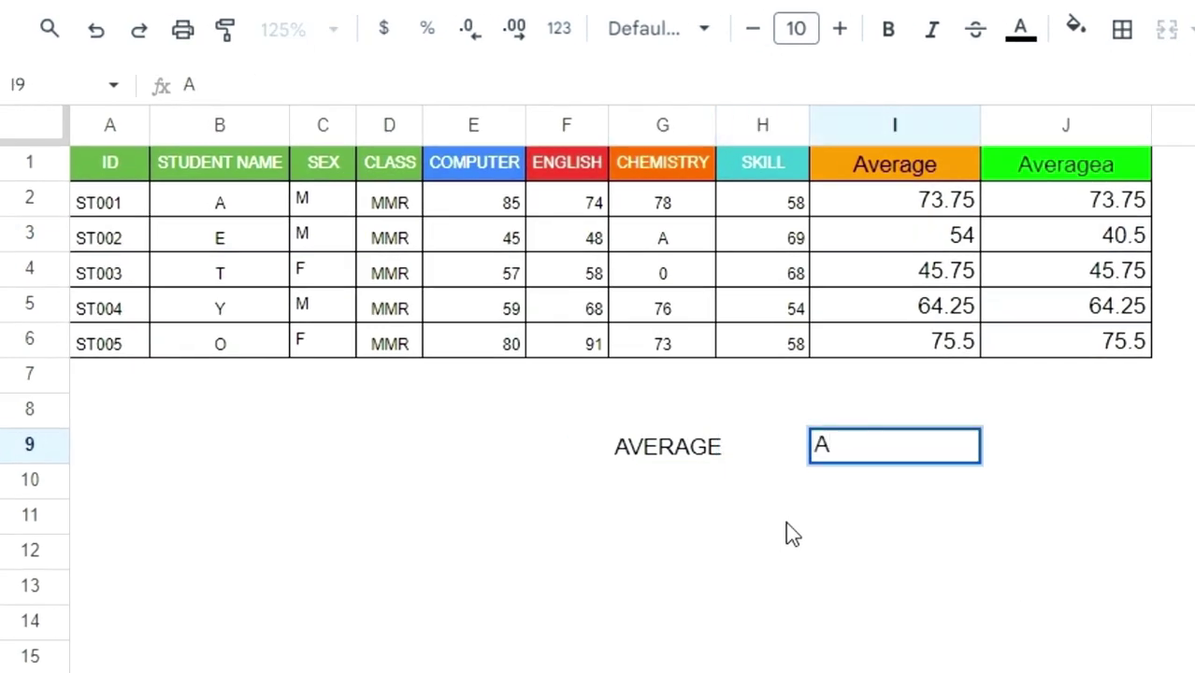
{"action": "type", "text": "VERAGEA"}
{"action": "key", "text": "Return"}
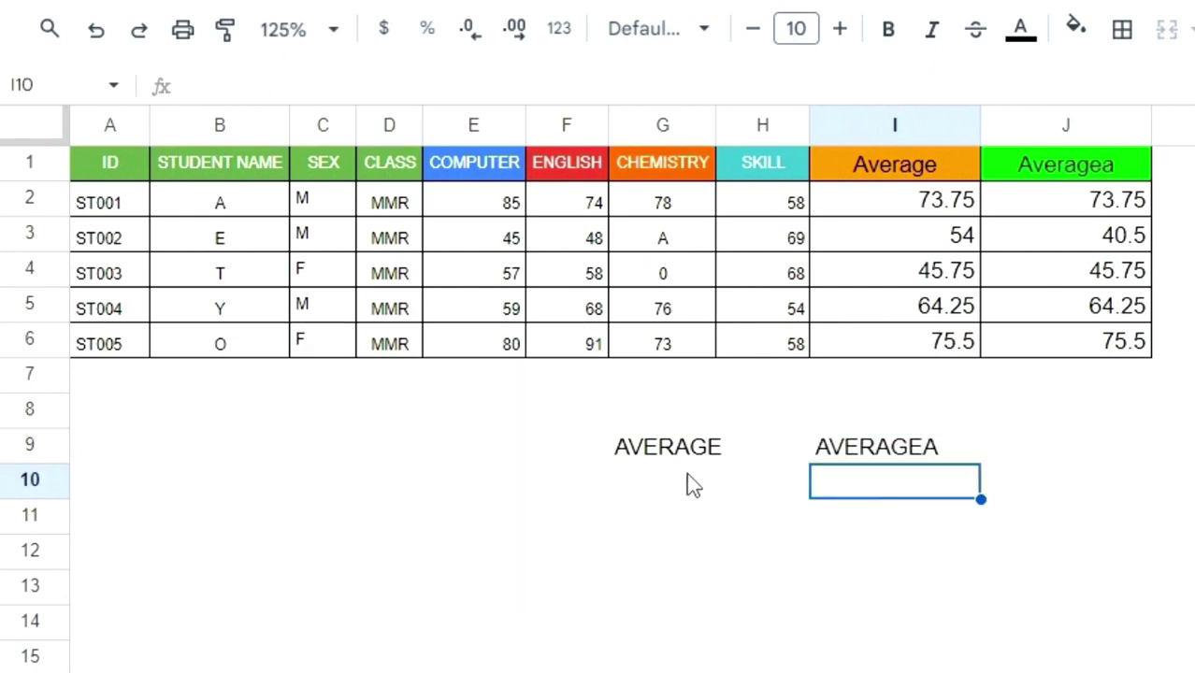
In G10, build the sum =E3+F3+H3 of row 3's COMPUTER, ENGLISH and SKILL scores
{"action": "left_click", "coordinate": [688, 482]}
{"action": "left_click", "coordinate": [976, 245]}
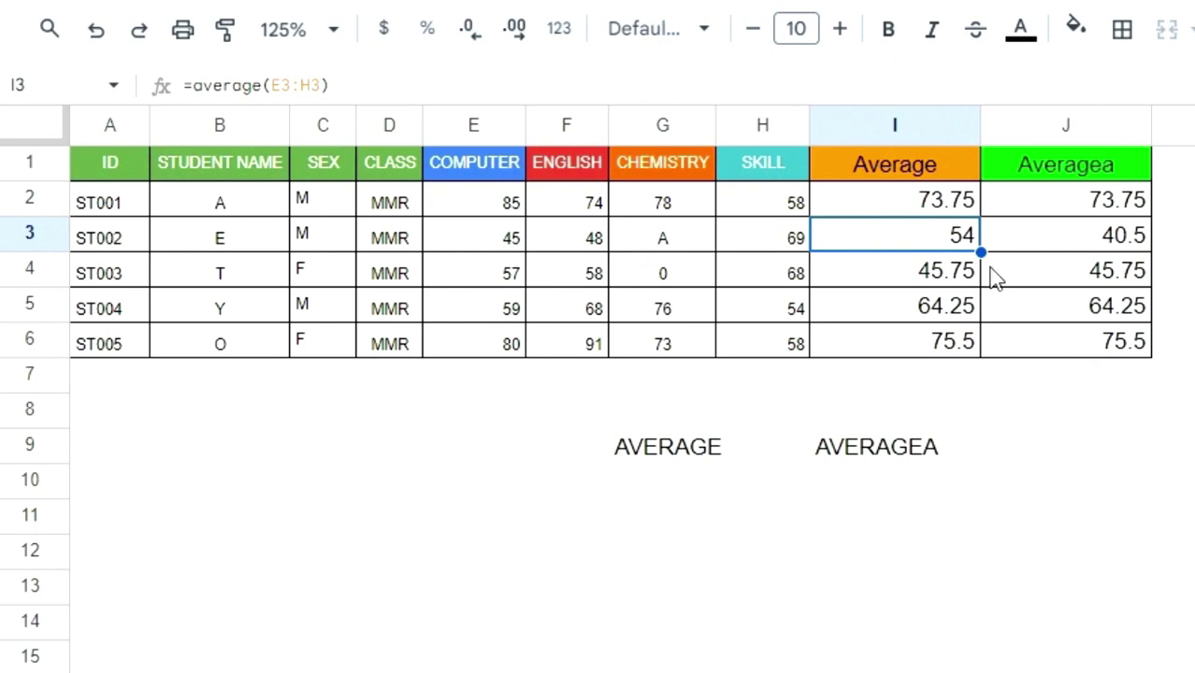
{"action": "left_click", "coordinate": [711, 483]}
{"action": "type", "text": "="}
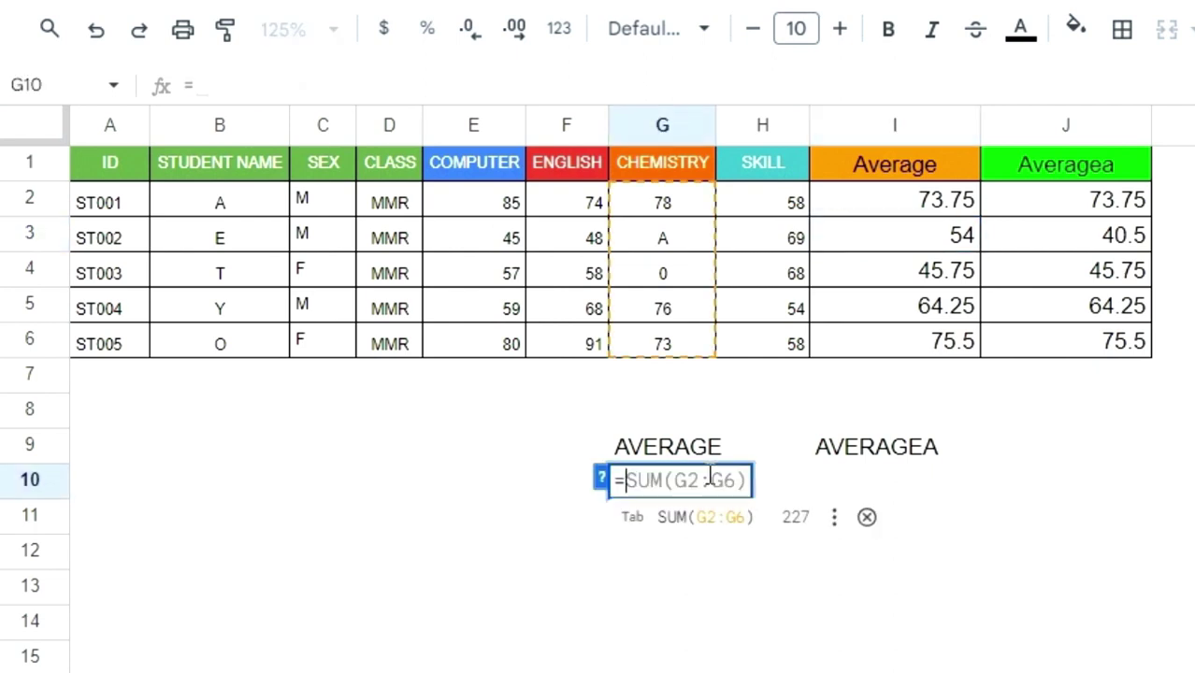
{"action": "left_click", "coordinate": [502, 238]}
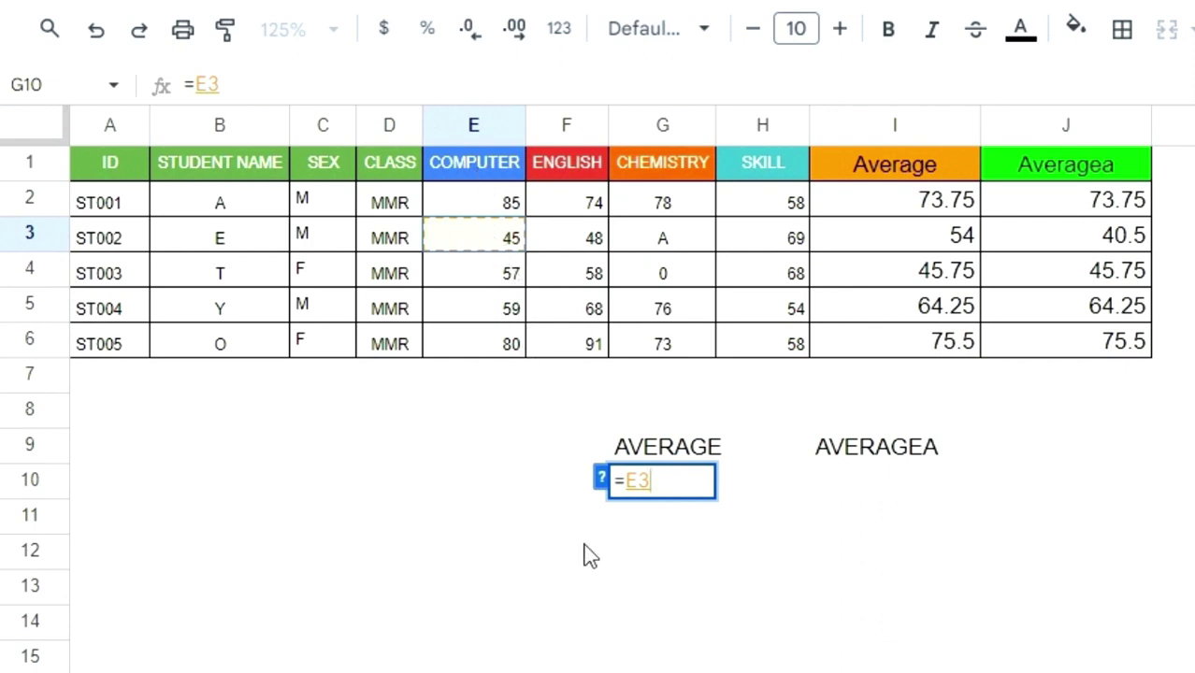
{"action": "type", "text": "+"}
{"action": "left_click", "coordinate": [558, 245]}
{"action": "type", "text": "+"}
{"action": "left_click", "coordinate": [762, 239]}
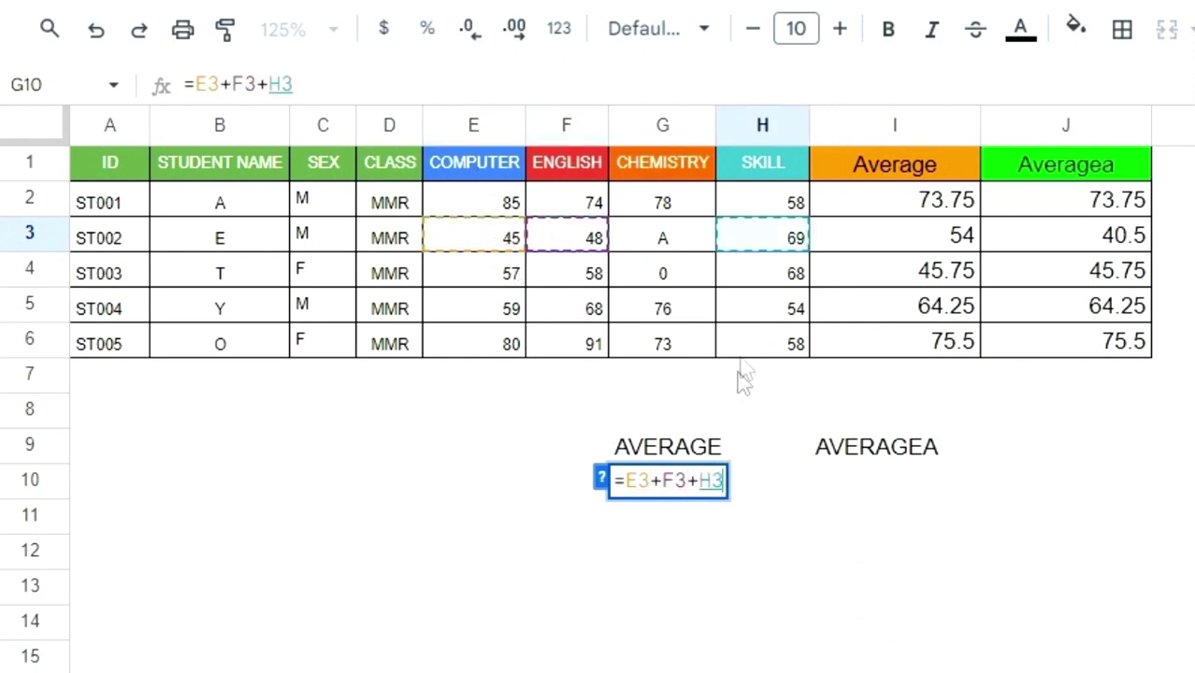
Wrap the sum in parentheses and divide by 3, giving 54 in G10
{"action": "type", "text": ")"}
{"action": "key", "text": "Home"}
{"action": "type", "text": "("}
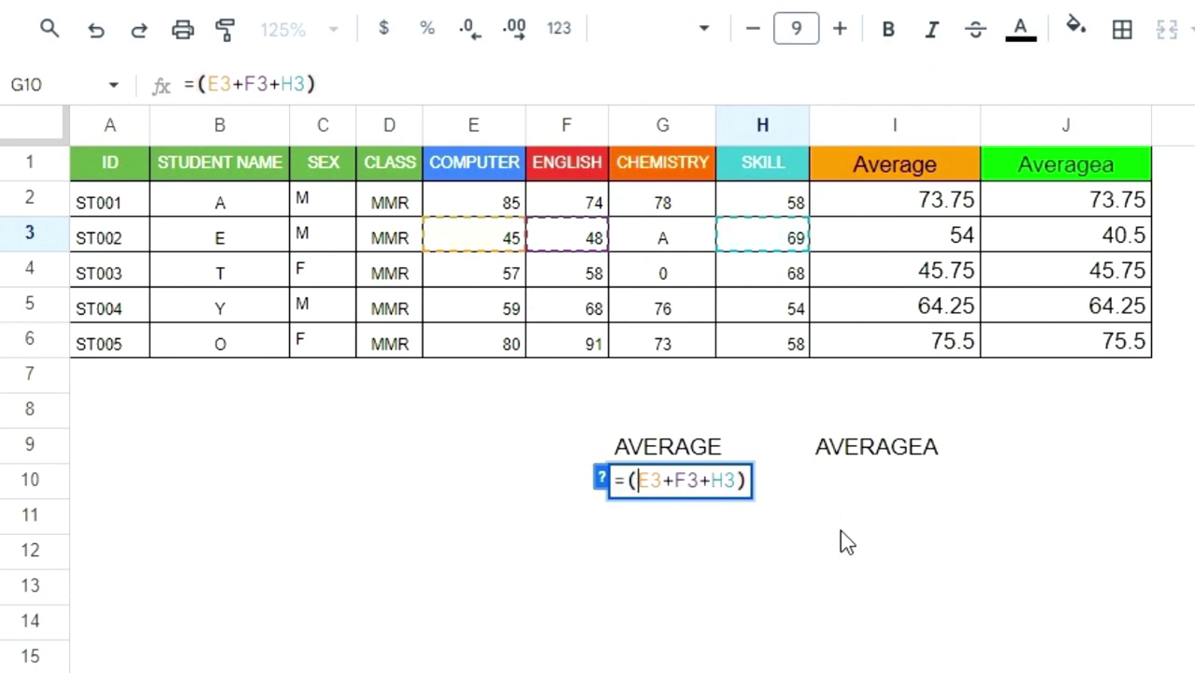
{"action": "key", "text": "Right"}
{"action": "key", "text": "Right"}
{"action": "key", "text": "Right"}
{"action": "key", "text": "Right"}
{"action": "key", "text": "Right"}
{"action": "key", "text": "Right"}
{"action": "key", "text": "Right"}
{"action": "key", "text": "Right"}
{"action": "key", "text": "Right"}
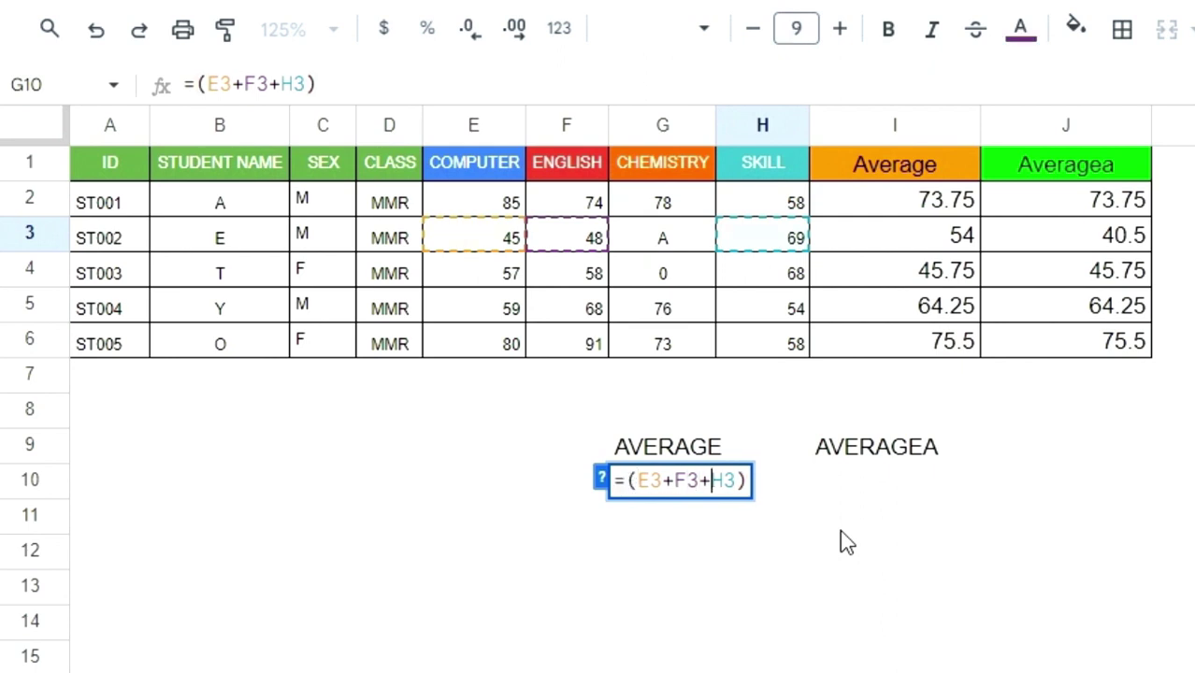
{"action": "type", "text": "/"}
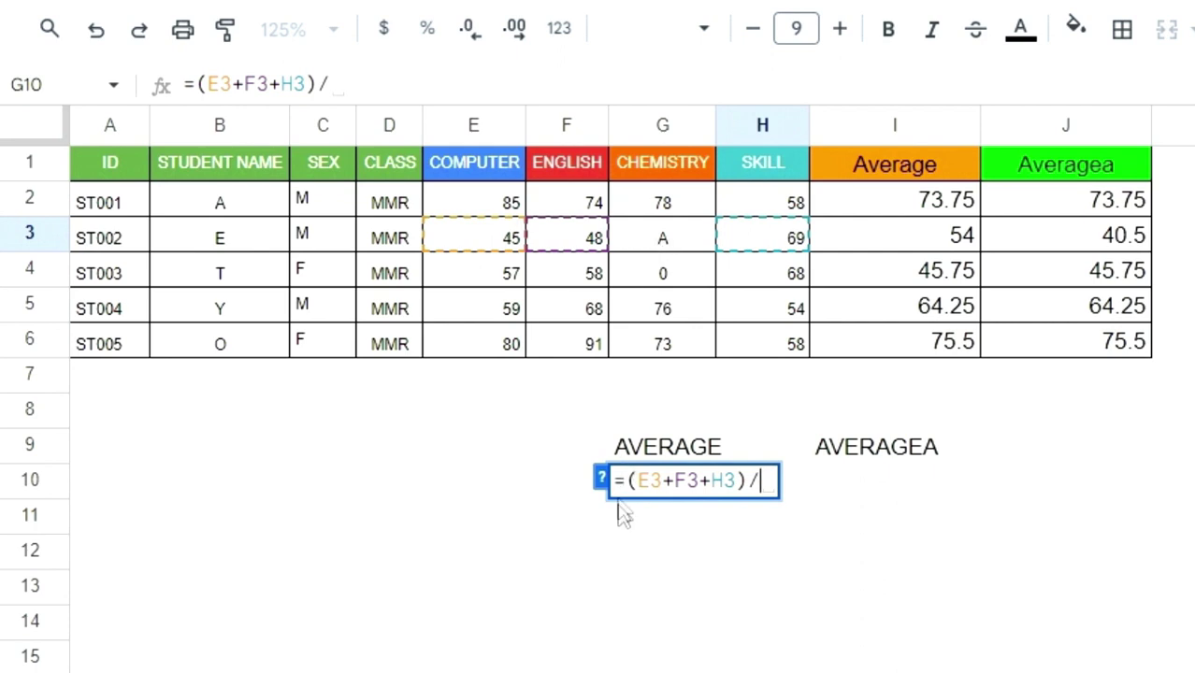
{"action": "type", "text": "3"}
{"action": "key", "text": "Return"}
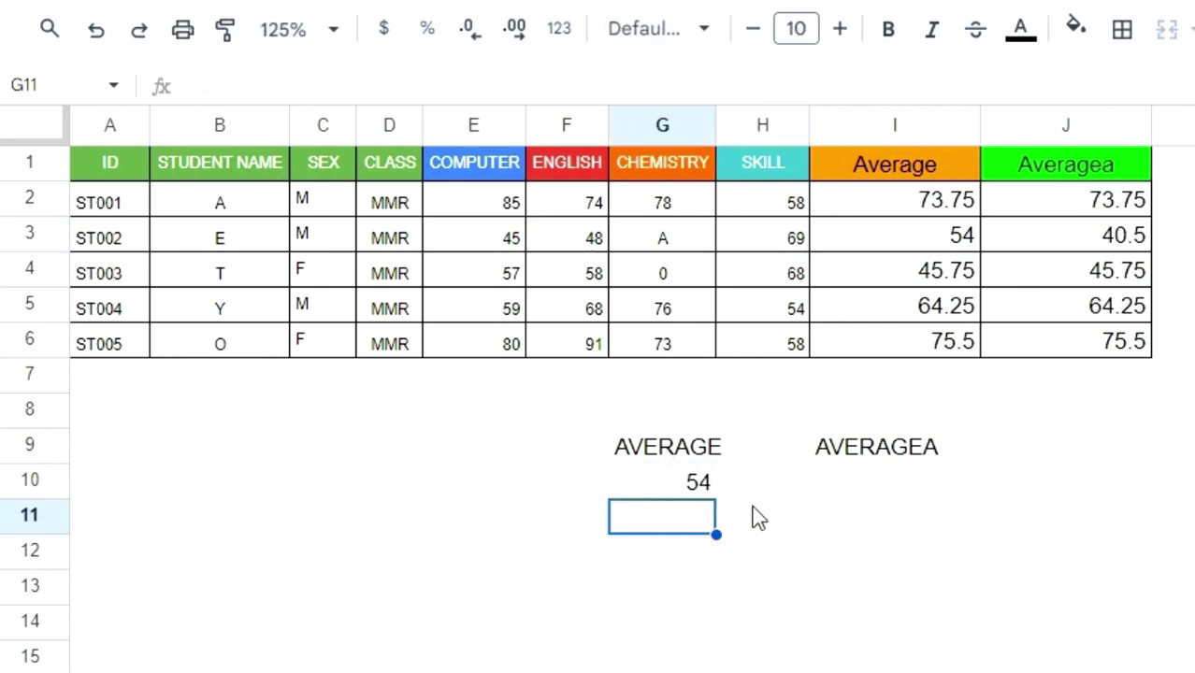
{"action": "left_click", "coordinate": [680, 483]}
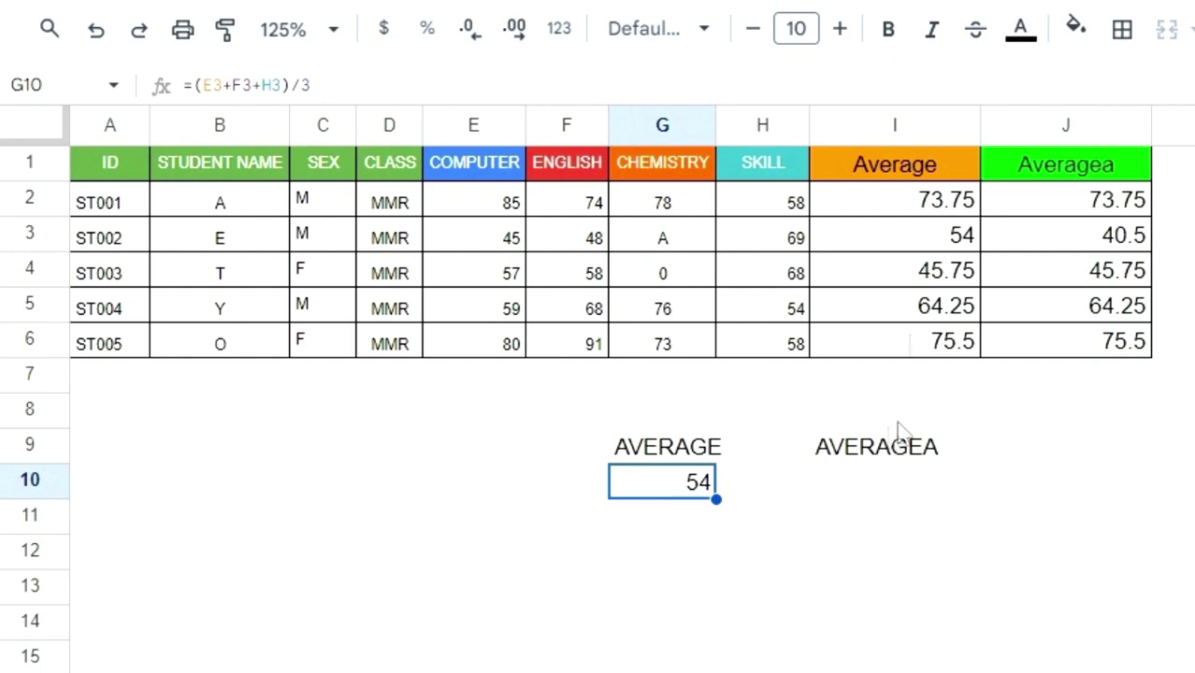
Enter =(E3+F3+H3)/4 in I10 so it shows 40.5
{"action": "left_click", "coordinate": [936, 234]}
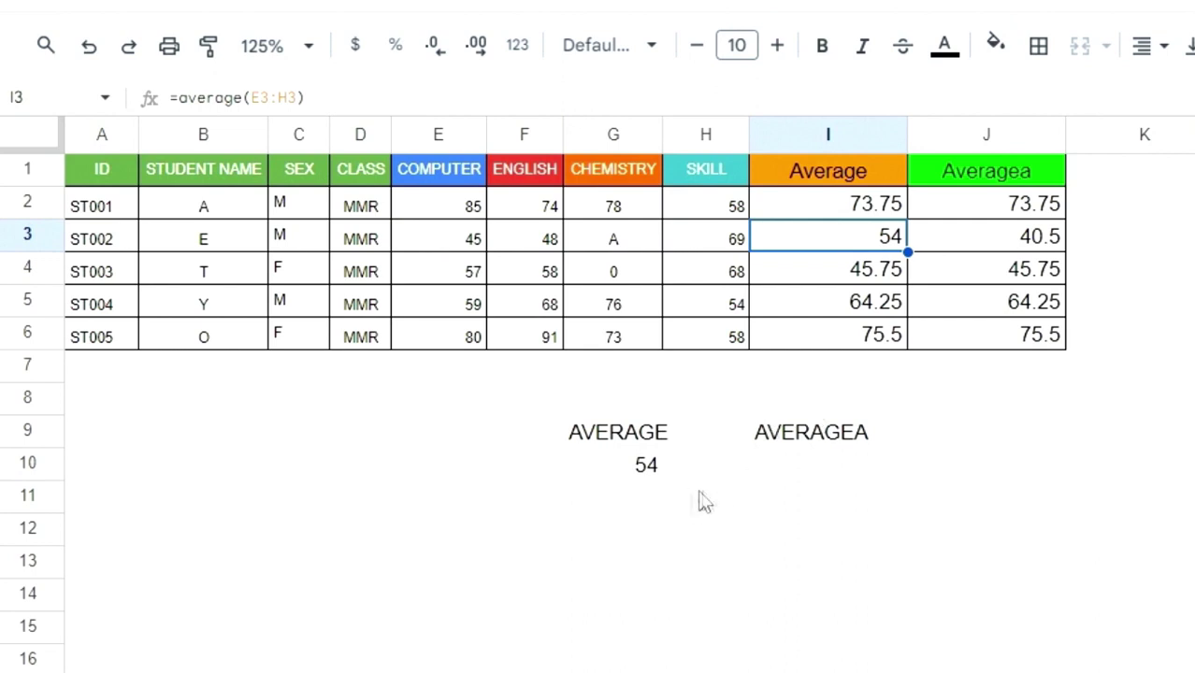
{"action": "left_click", "coordinate": [859, 487]}
{"action": "type", "text": "=("}
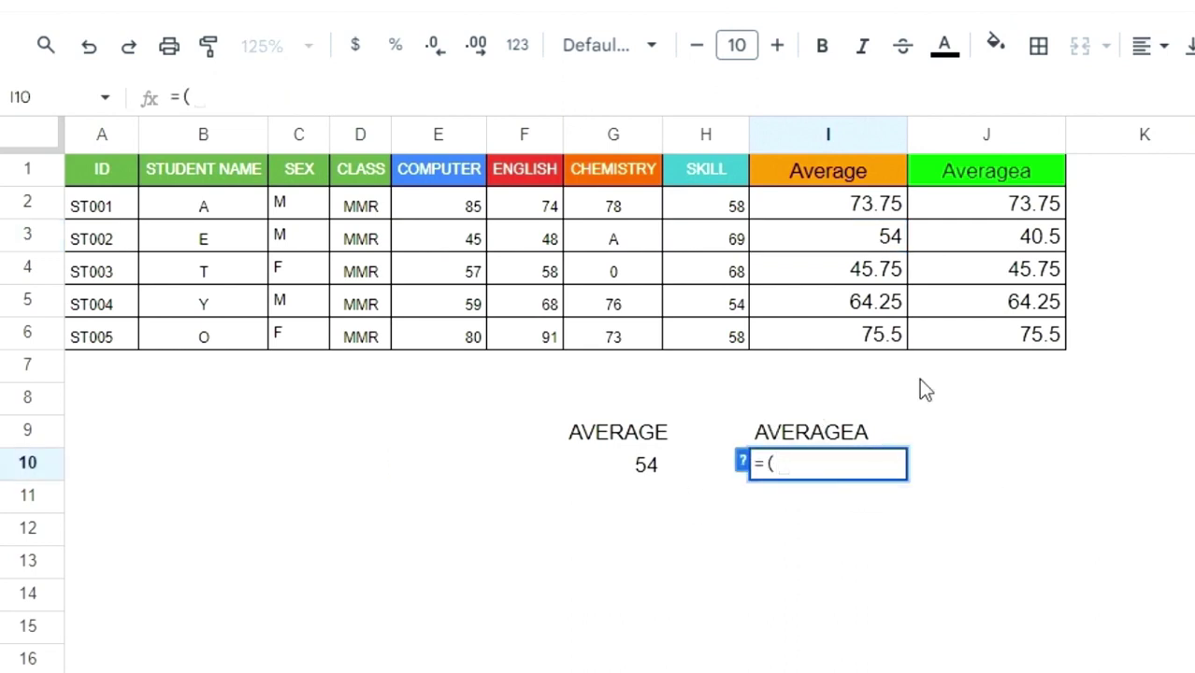
{"action": "left_click", "coordinate": [433, 245]}
{"action": "type", "text": "+"}
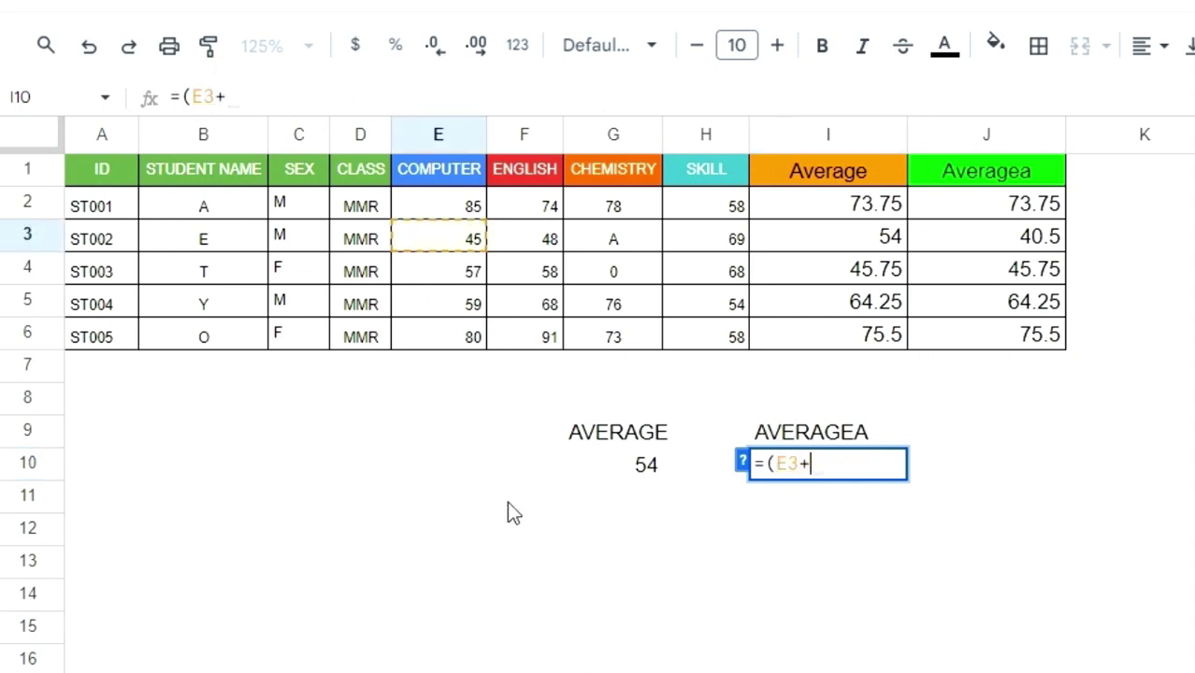
{"action": "left_click", "coordinate": [527, 240]}
{"action": "type", "text": "+"}
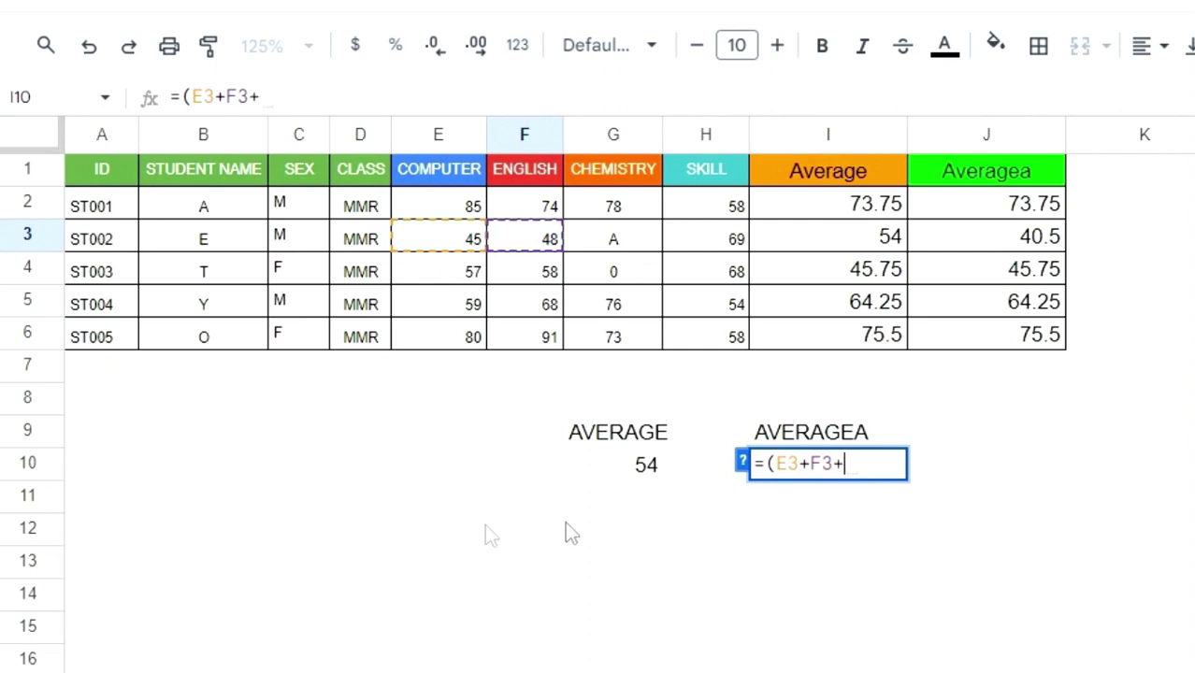
{"action": "left_click", "coordinate": [692, 243]}
{"action": "type", "text": ")"}
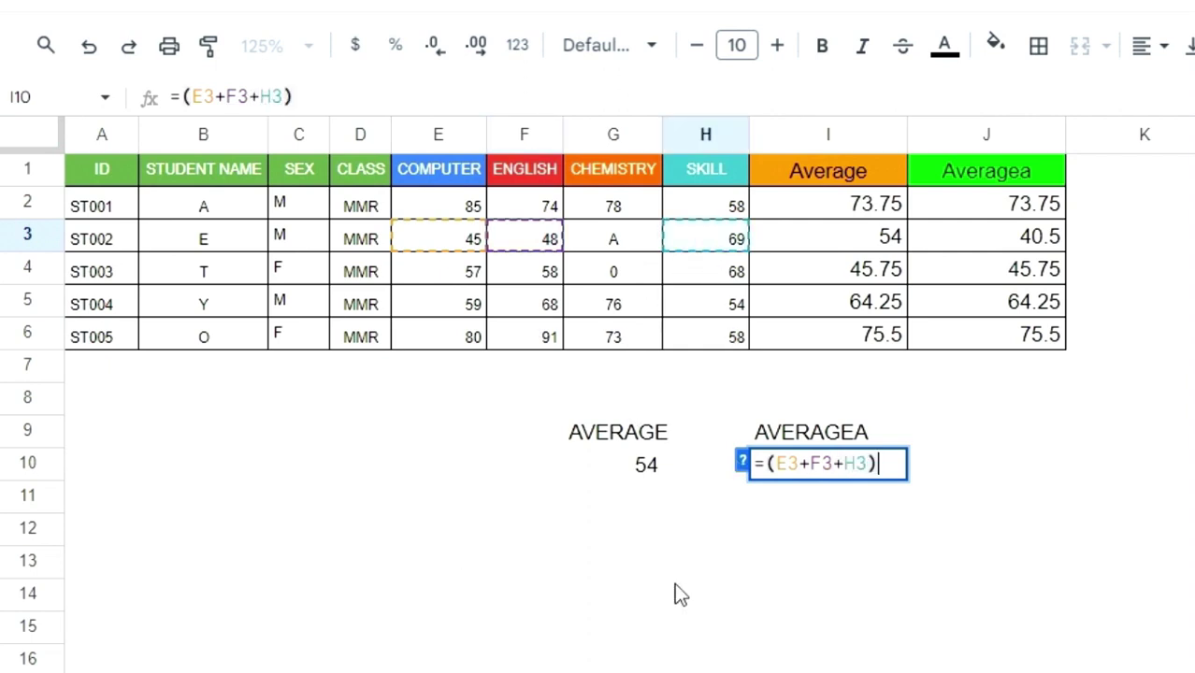
{"action": "type", "text": "/"}
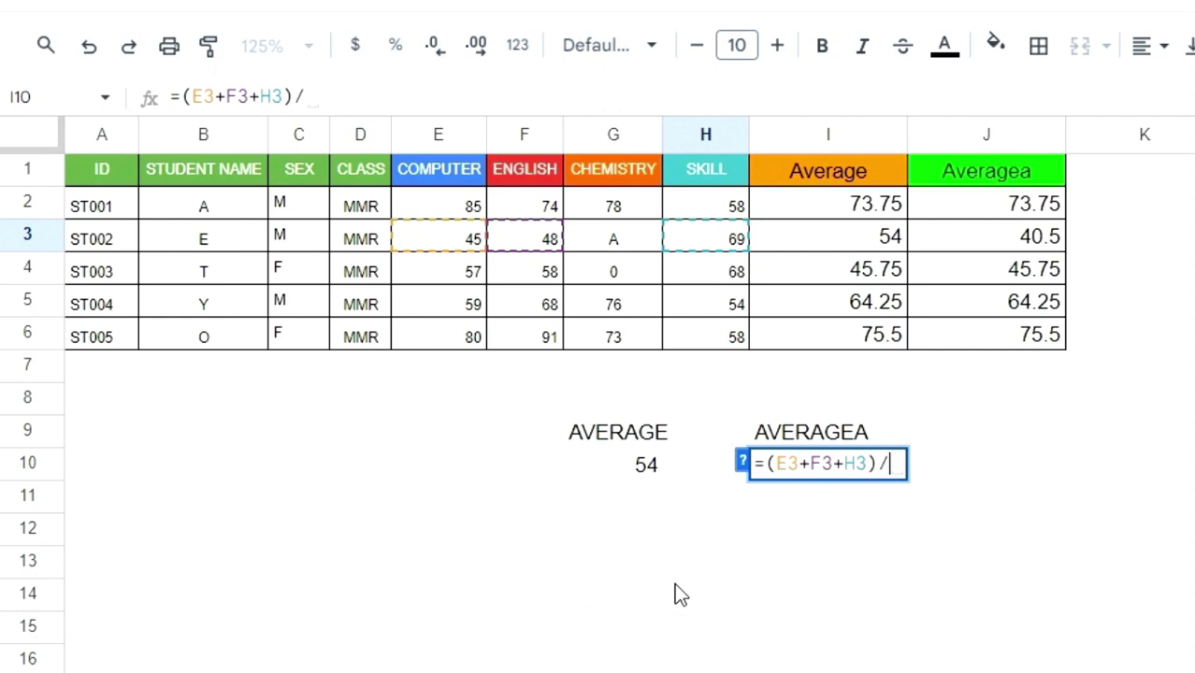
{"action": "type", "text": "4"}
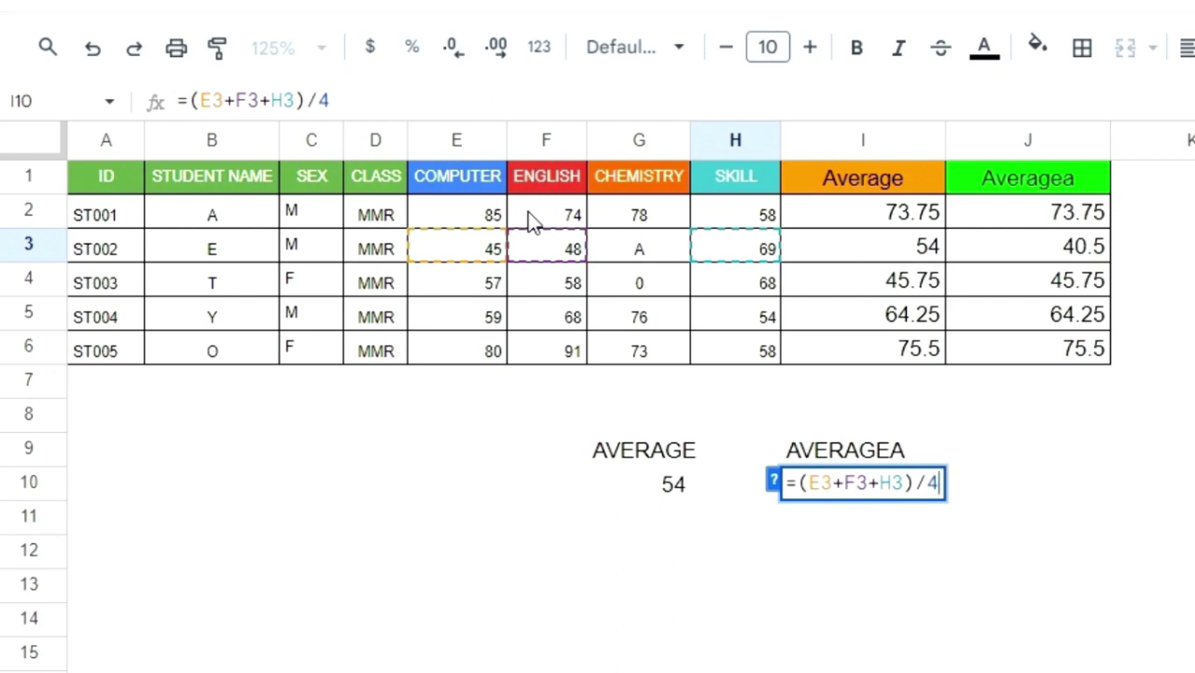
{"action": "key", "text": "Return"}
{"action": "left_click", "coordinate": [821, 496]}
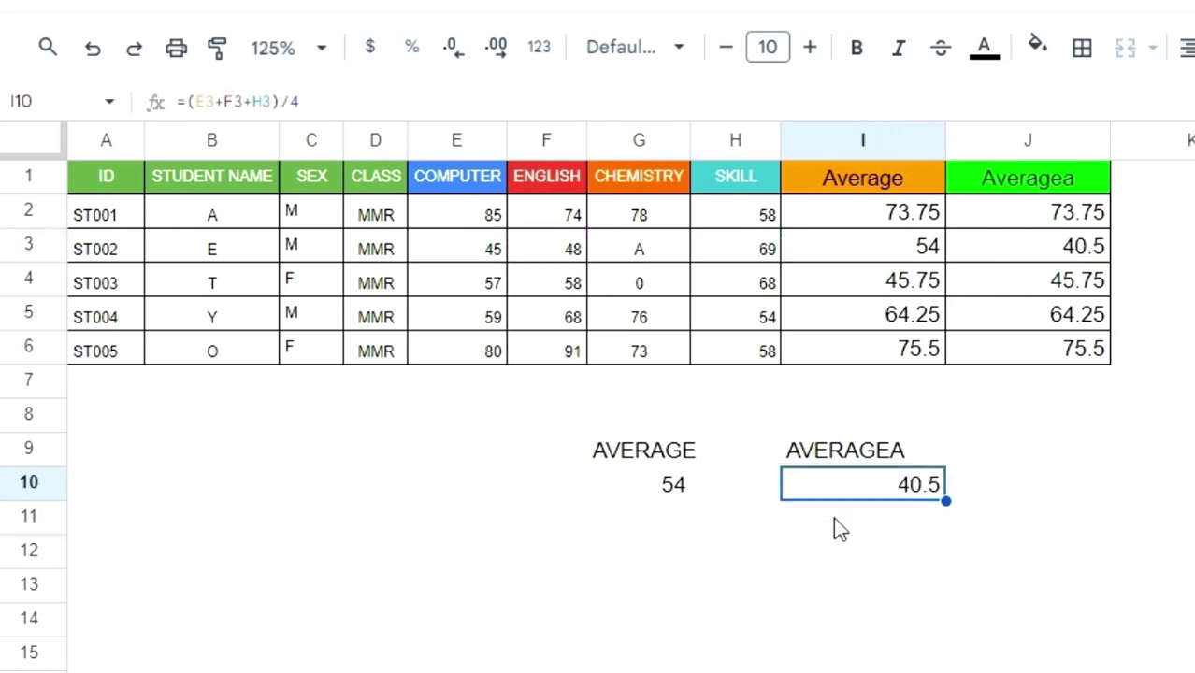
{"action": "left_click", "coordinate": [654, 494]}
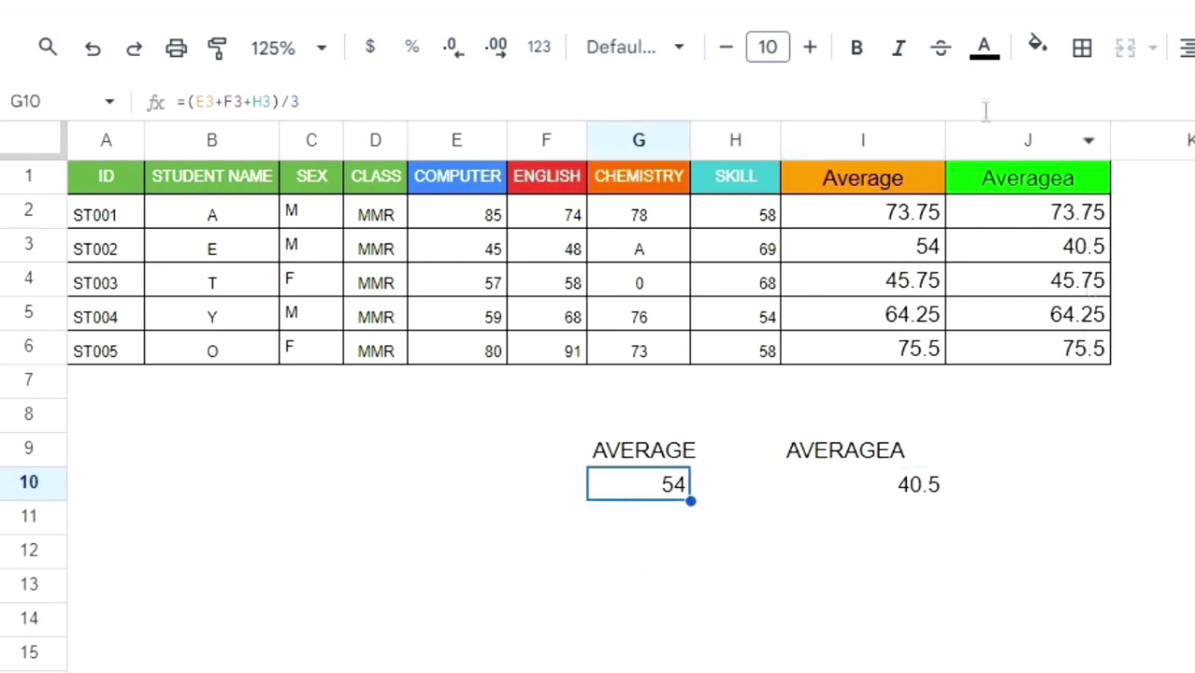
{"action": "left_click_drag", "start_coordinate": [1039, 249], "coordinate": [895, 249]}
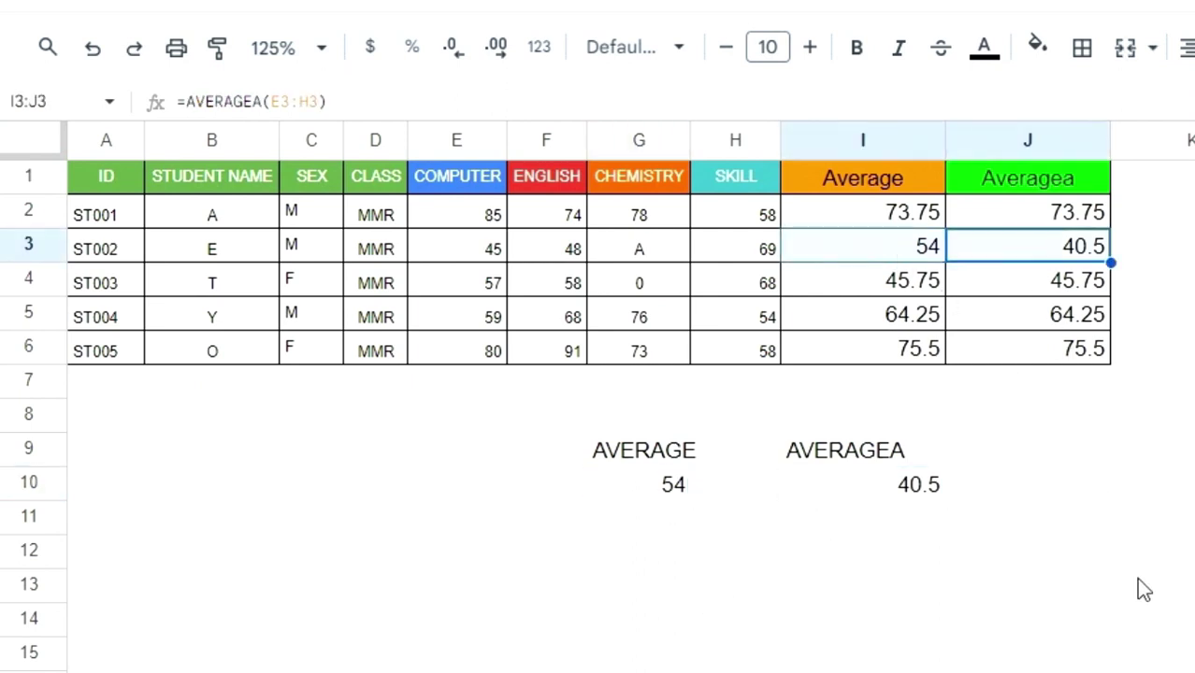
{"action": "left_click", "coordinate": [1027, 249]}
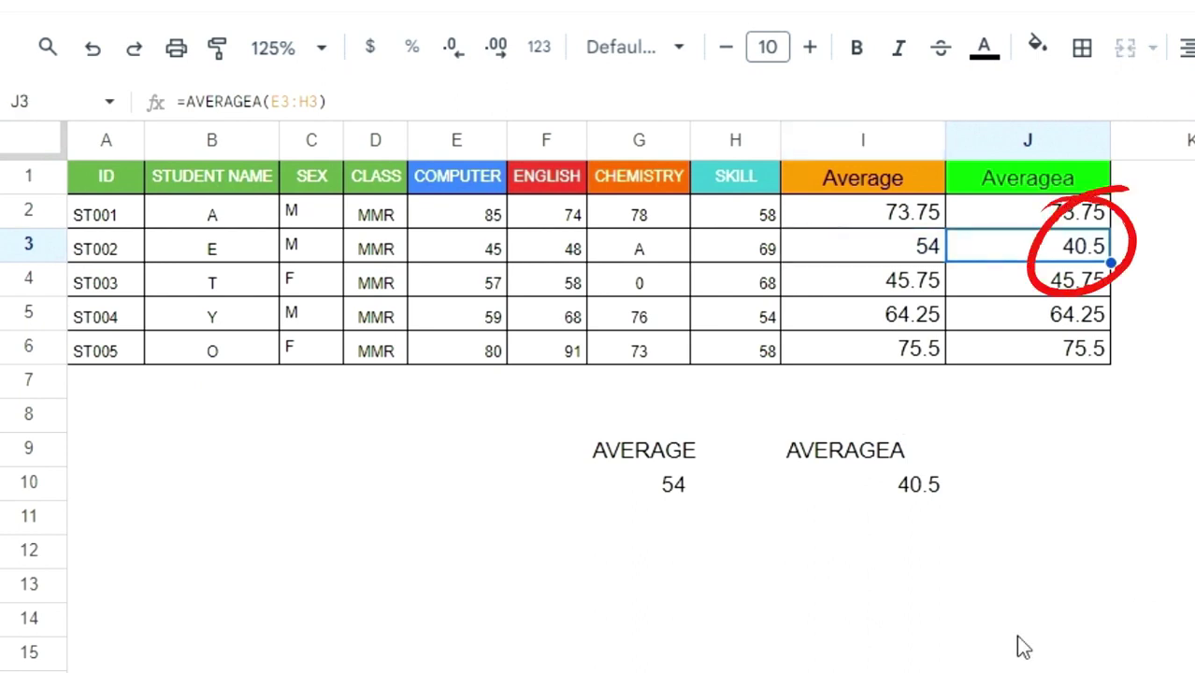
{"action": "left_click_drag", "start_coordinate": [457, 249], "coordinate": [735, 249]}
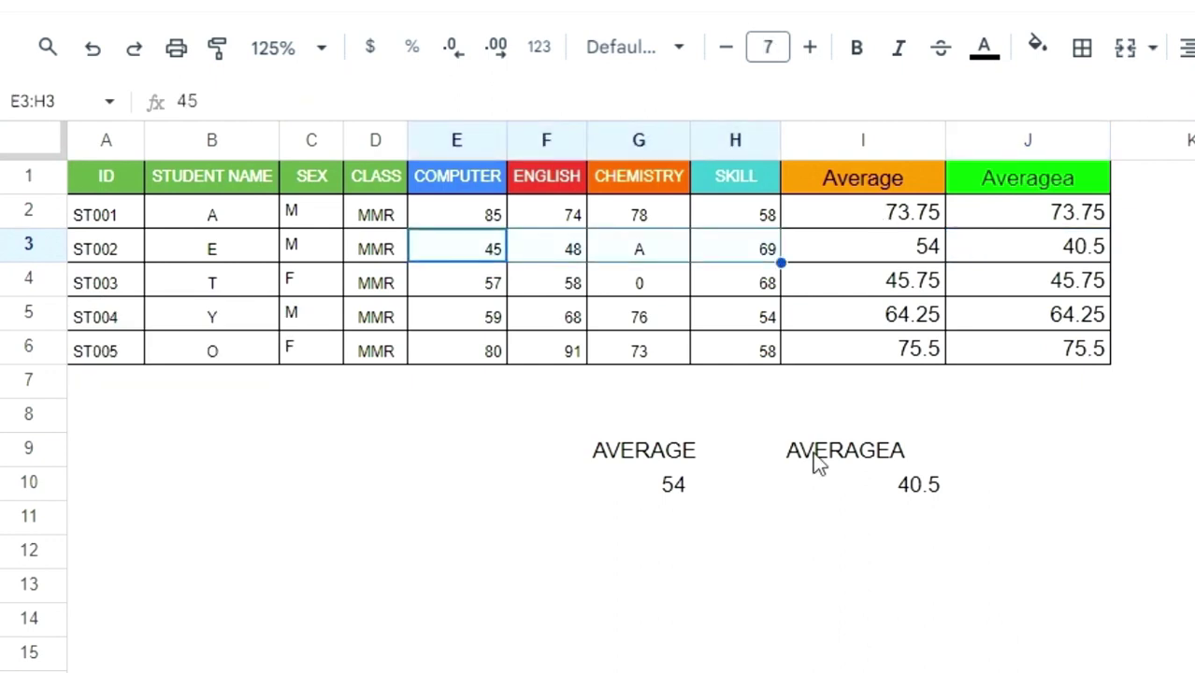
{"action": "key", "text": "Right"}
{"action": "key", "text": "Right"}
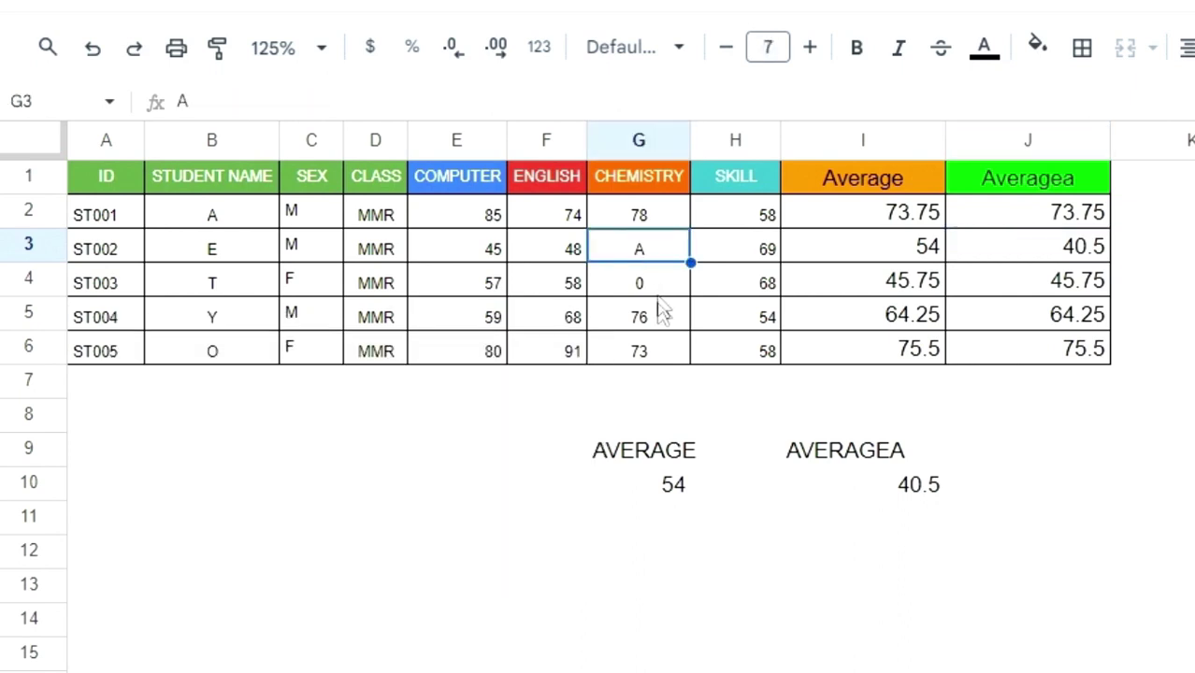
{"action": "left_click_drag", "start_coordinate": [660, 295], "coordinate": [775, 280]}
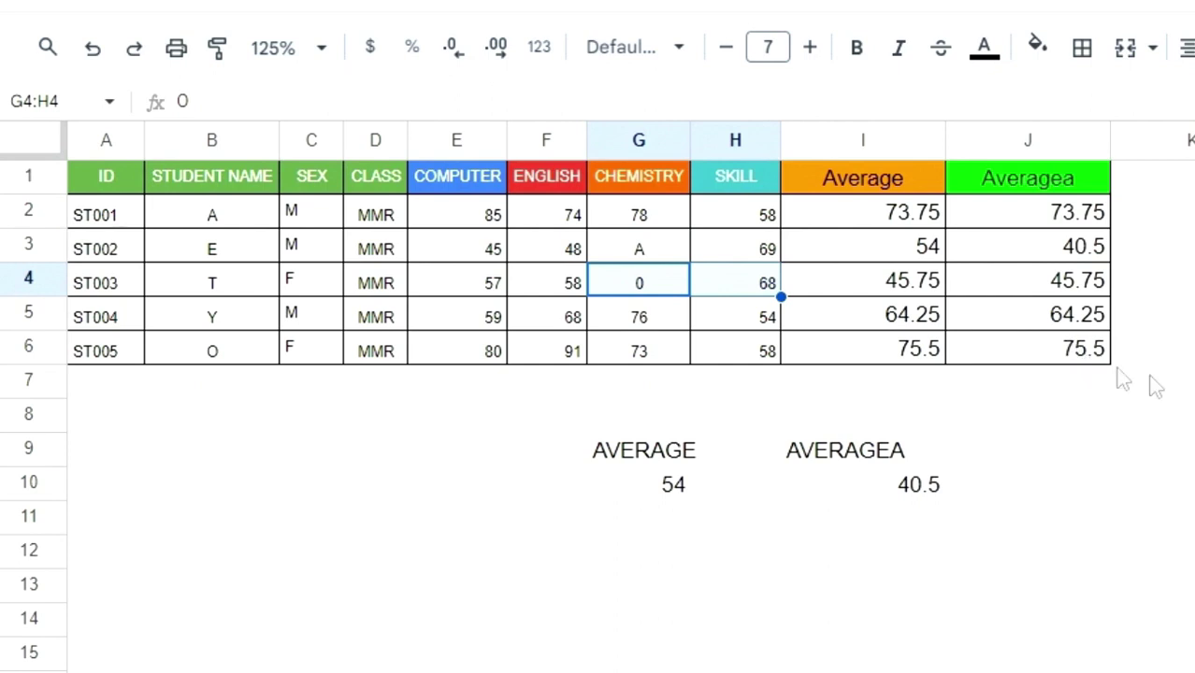
{"action": "left_click", "coordinate": [667, 290]}
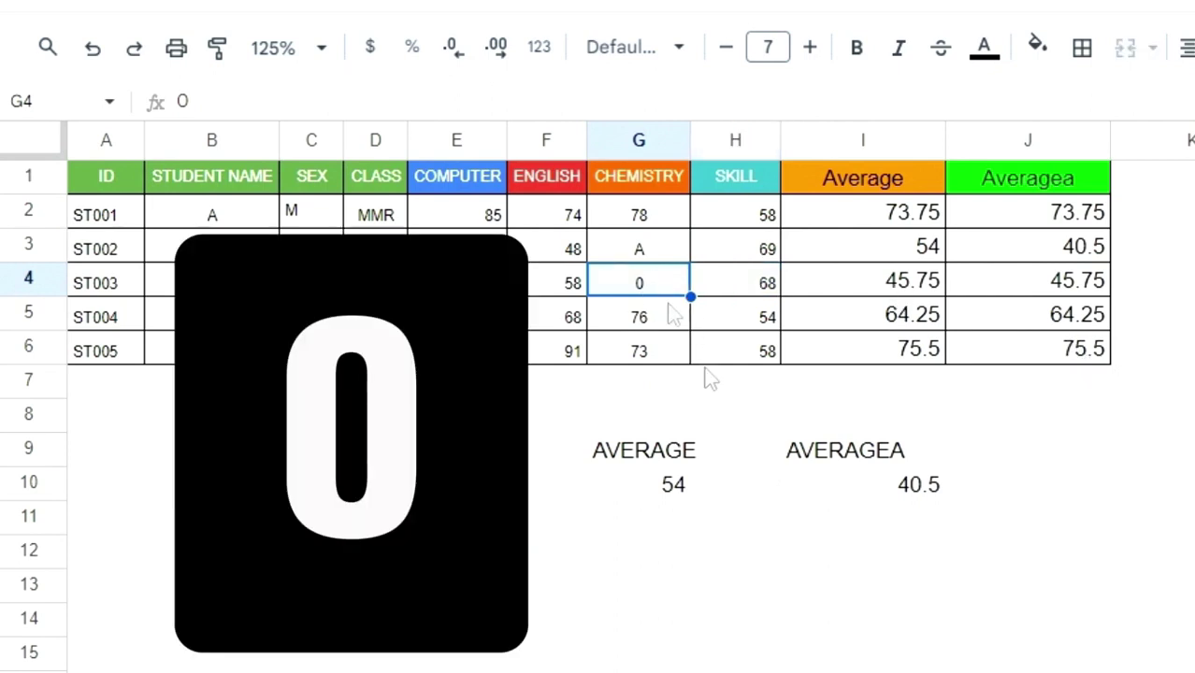
{"action": "left_click_drag", "start_coordinate": [860, 280], "coordinate": [1066, 285]}
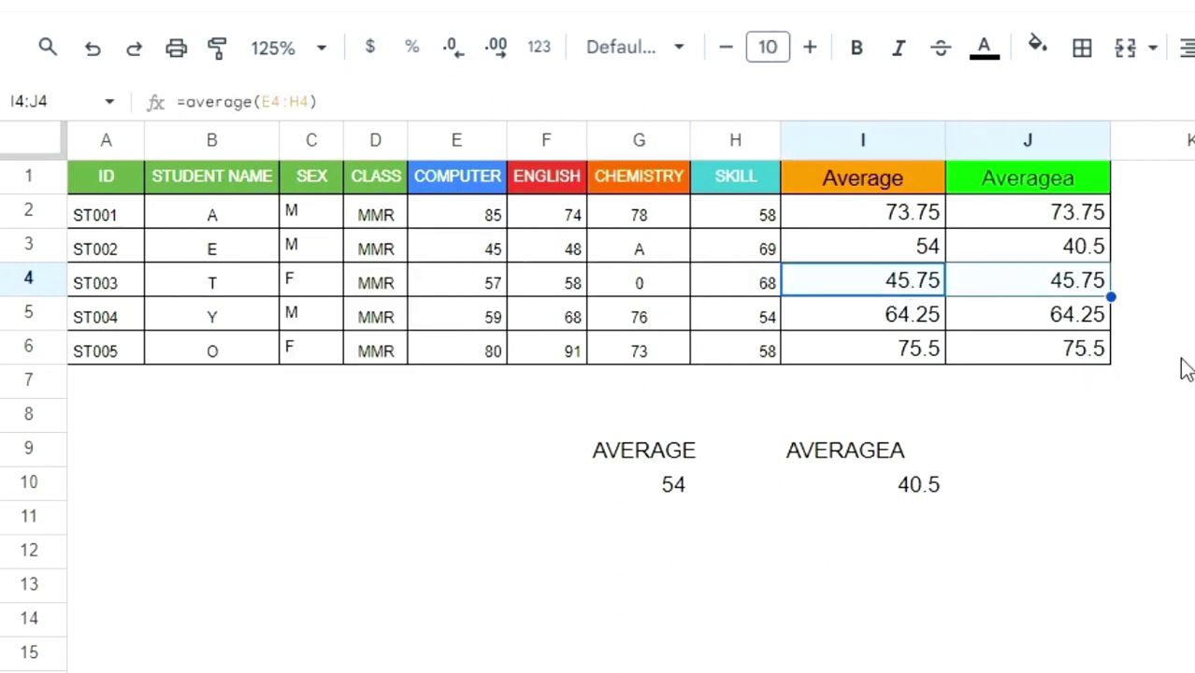
{"action": "left_click_drag", "start_coordinate": [675, 285], "coordinate": [472, 285]}
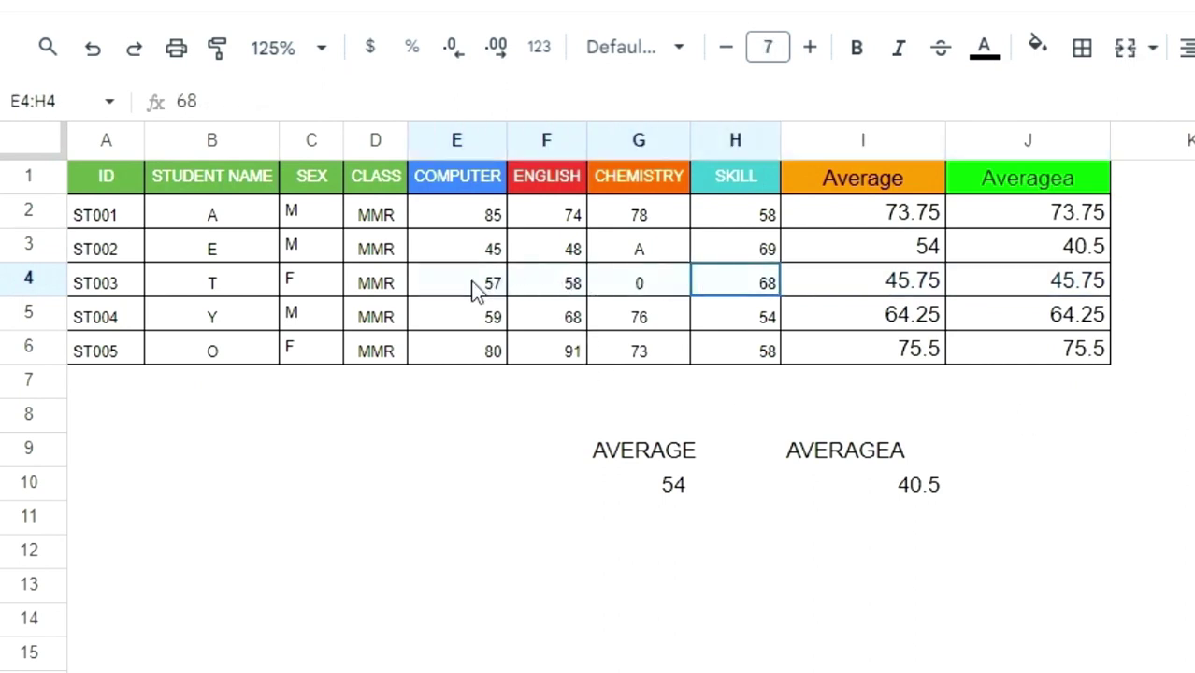
{"action": "left_click", "coordinate": [891, 285]}
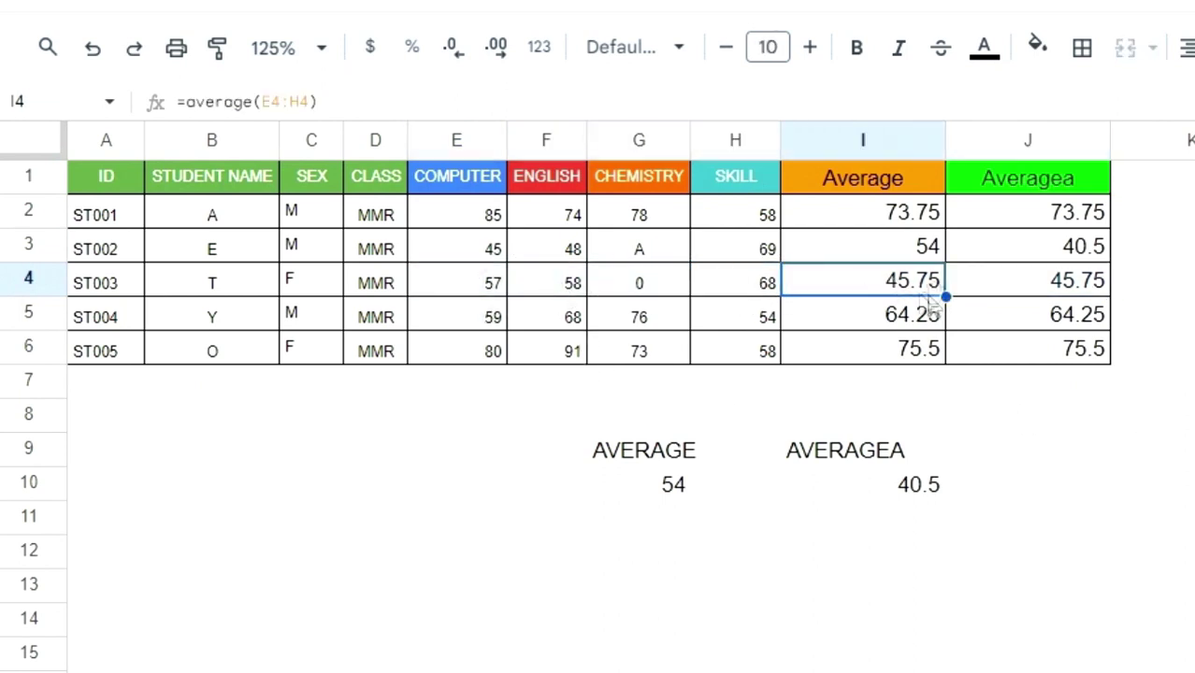
{"action": "left_click", "coordinate": [1019, 288]}
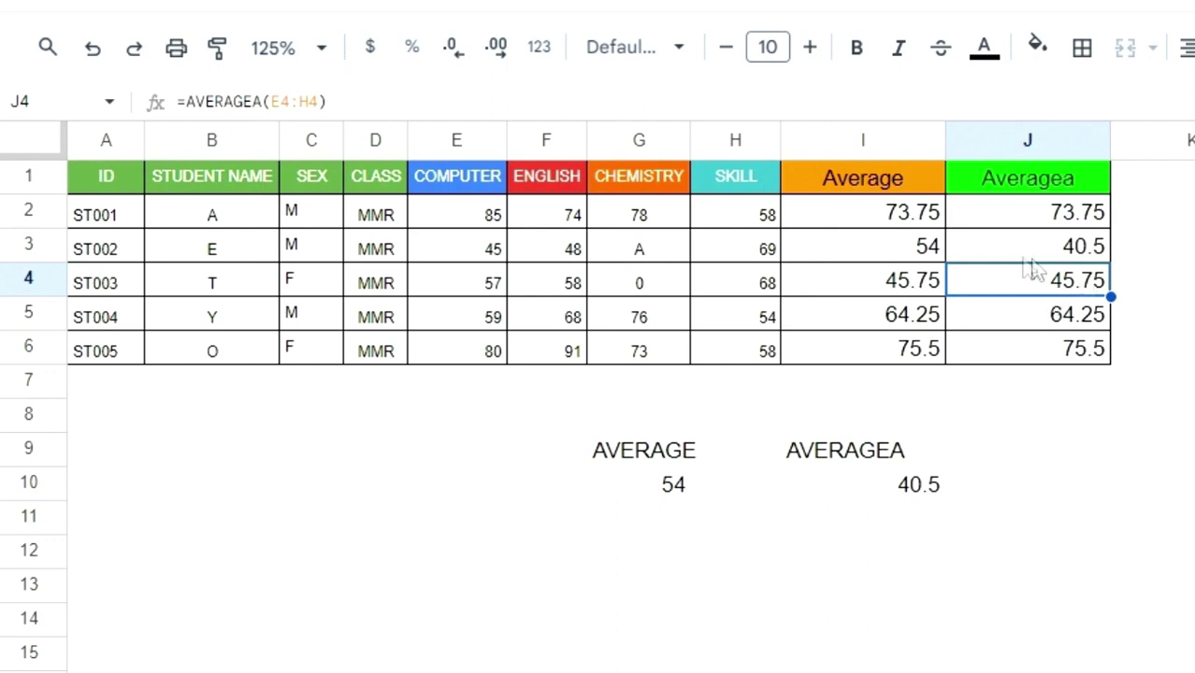
{"action": "left_click_drag", "start_coordinate": [982, 248], "coordinate": [869, 242]}
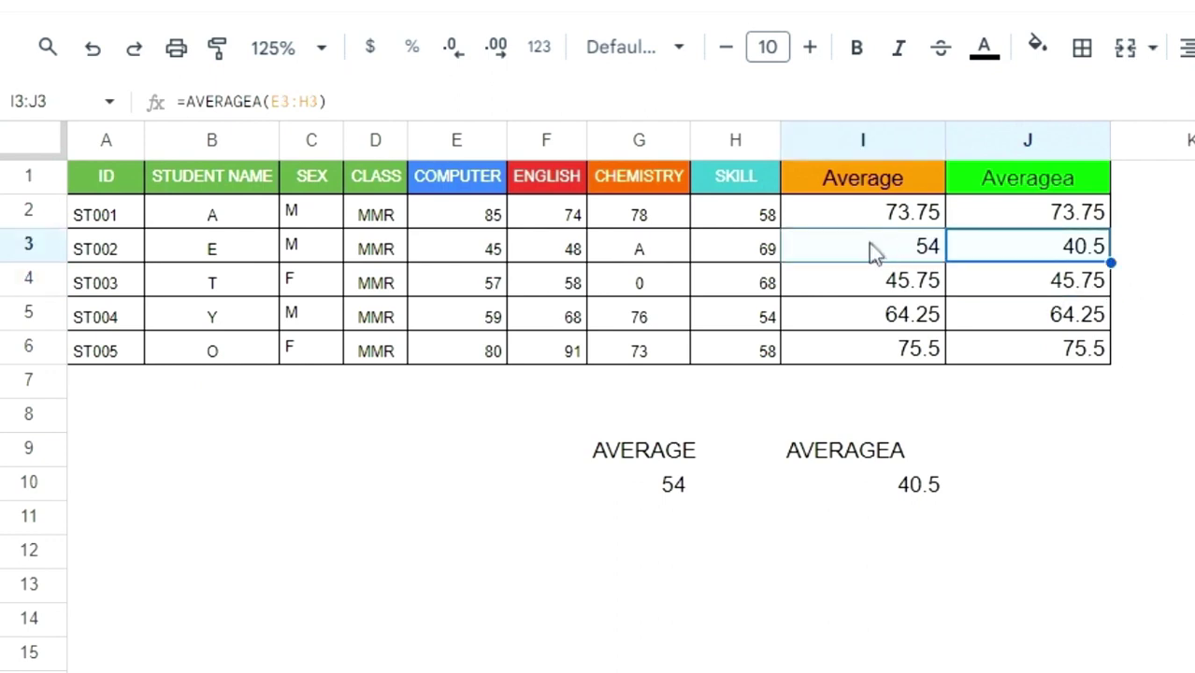
{"action": "left_click", "coordinate": [652, 251]}
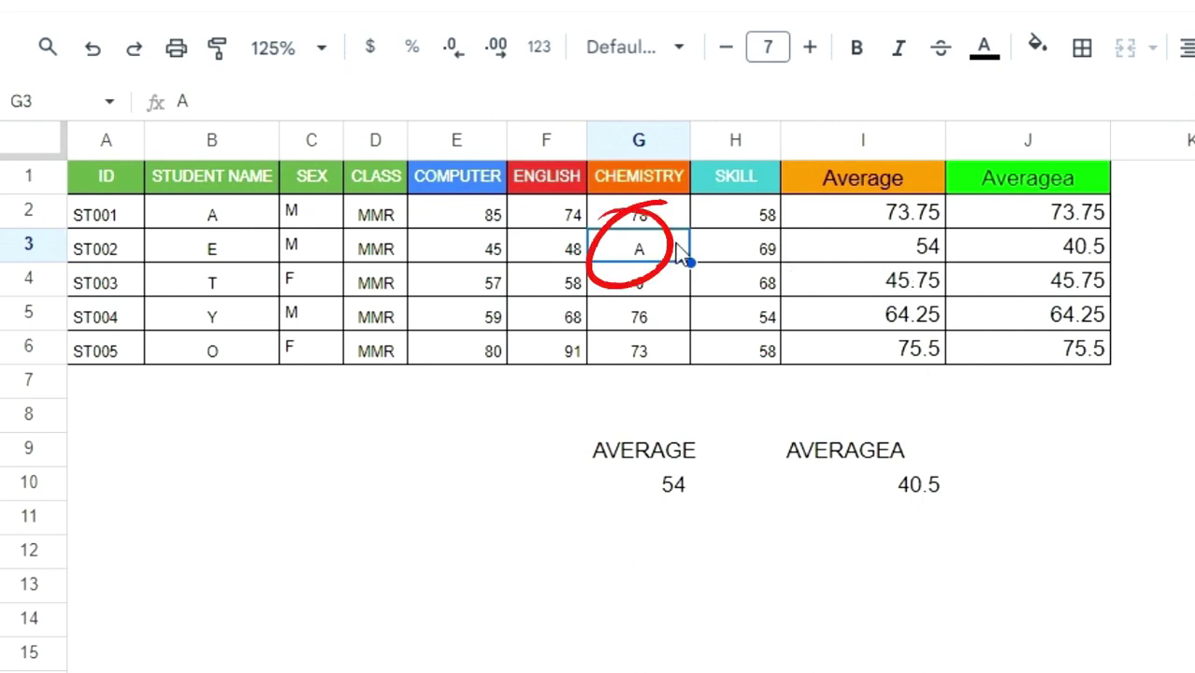
{"action": "left_click", "coordinate": [1022, 248]}
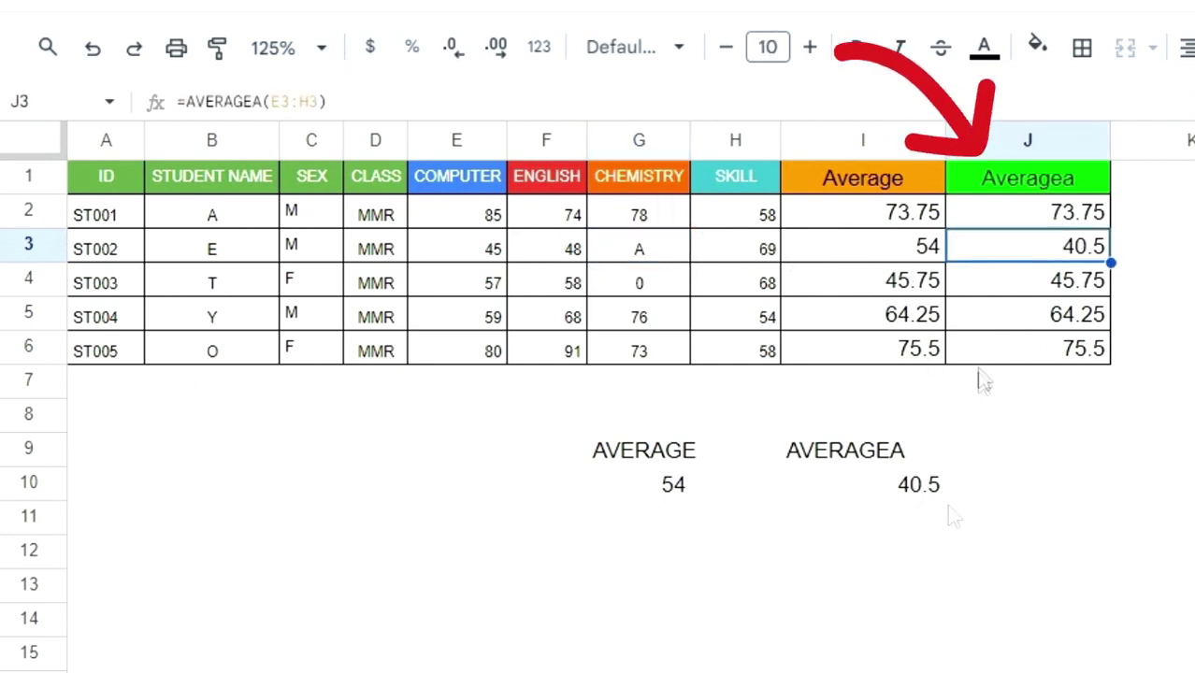
{"action": "left_click", "coordinate": [641, 281]}
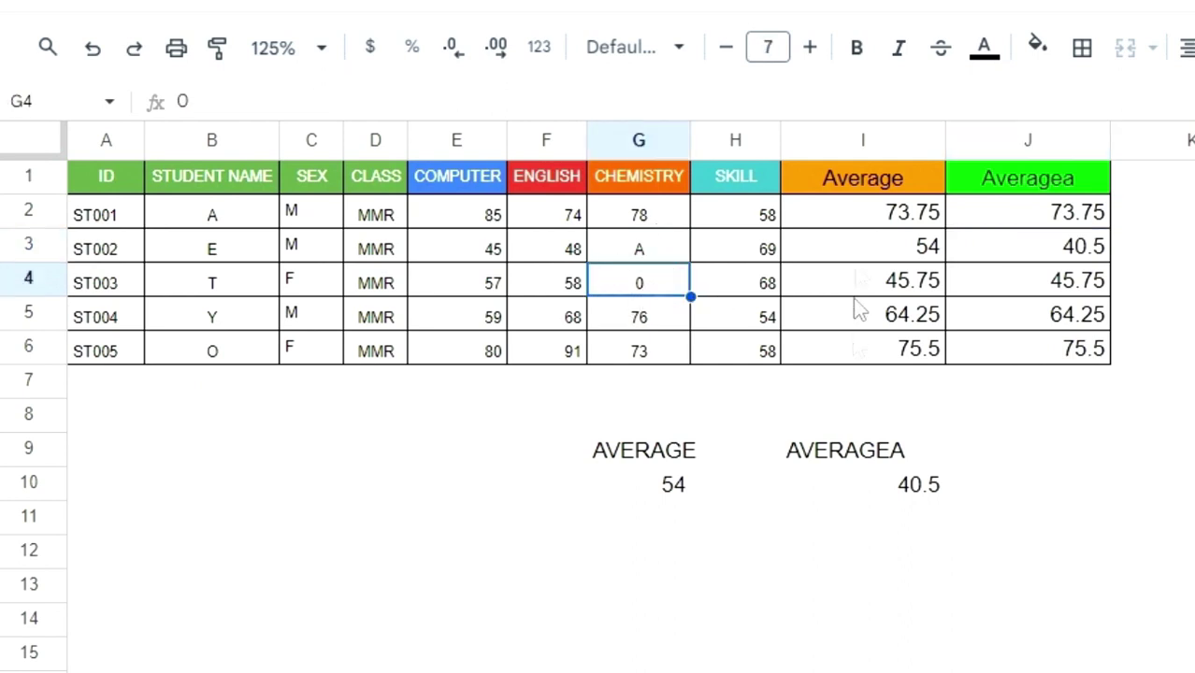
{"action": "key", "text": "Up"}
{"action": "key", "text": "Up"}
{"action": "key", "text": "Up"}
{"action": "key", "text": "Right"}
{"action": "key", "text": "Right"}
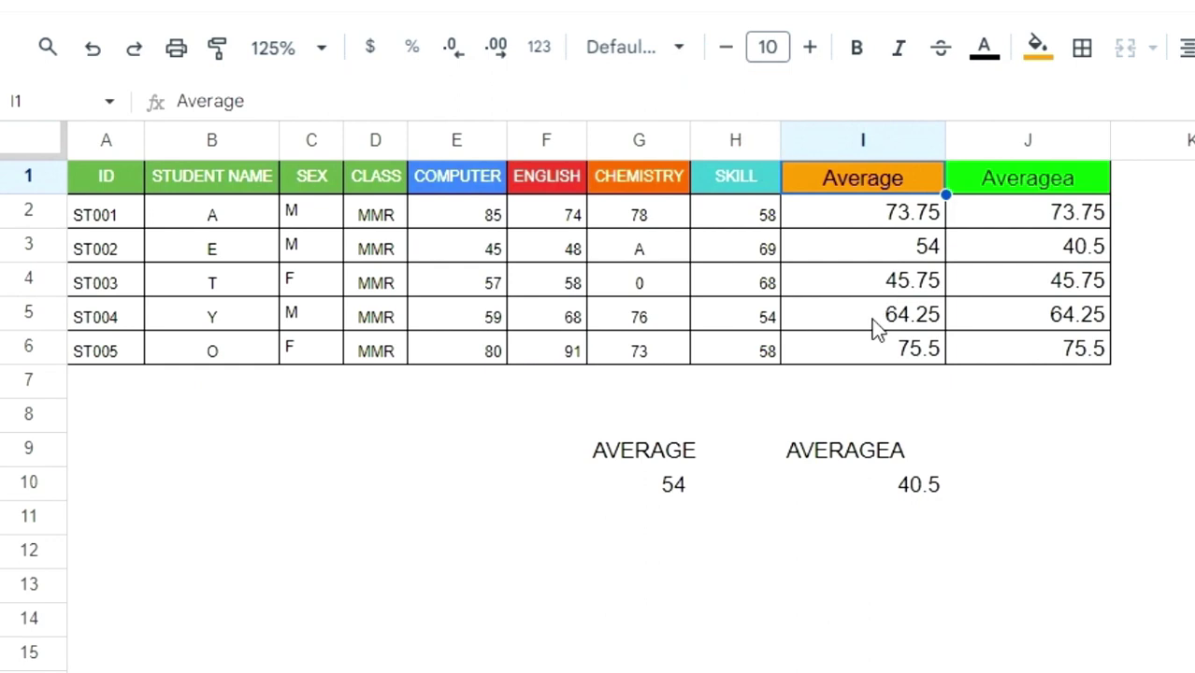